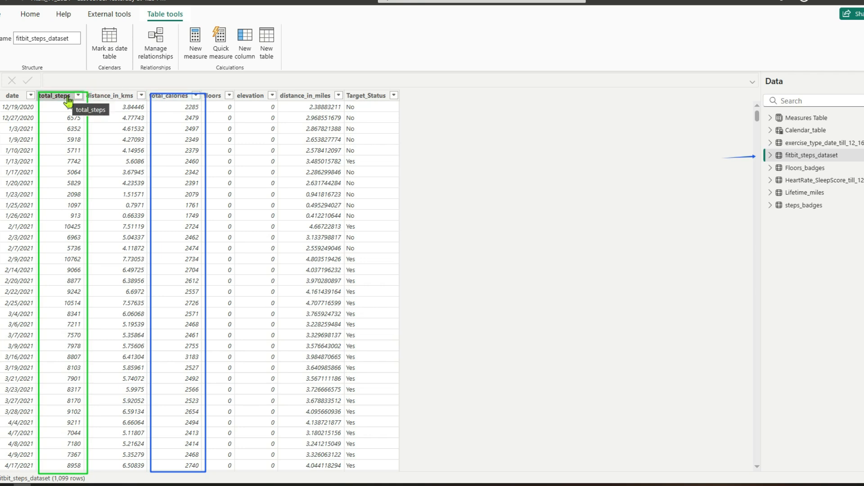
Look through the distinct values of the total_steps column in fitbit_steps_dataset, leaving it unfiltered.
click(69, 97)
click(79, 96)
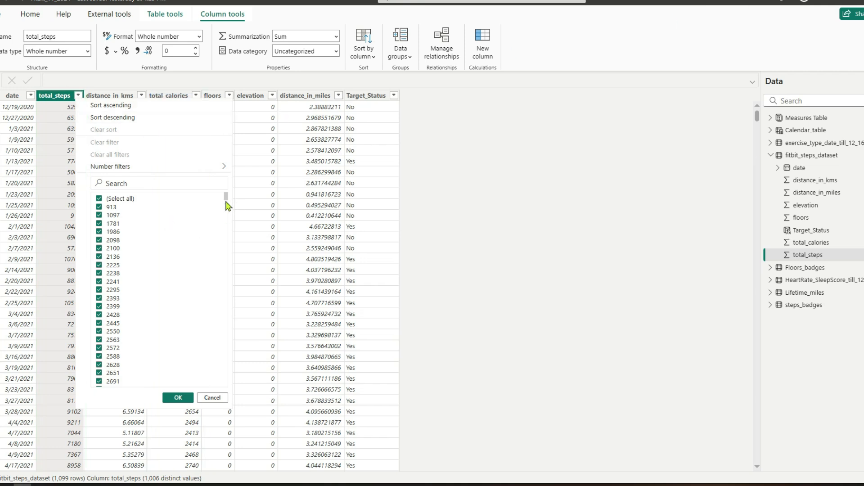
mouse_move(226, 201)
mouse_down()
mouse_move(225, 228)
mouse_move(225, 199)
mouse_up()
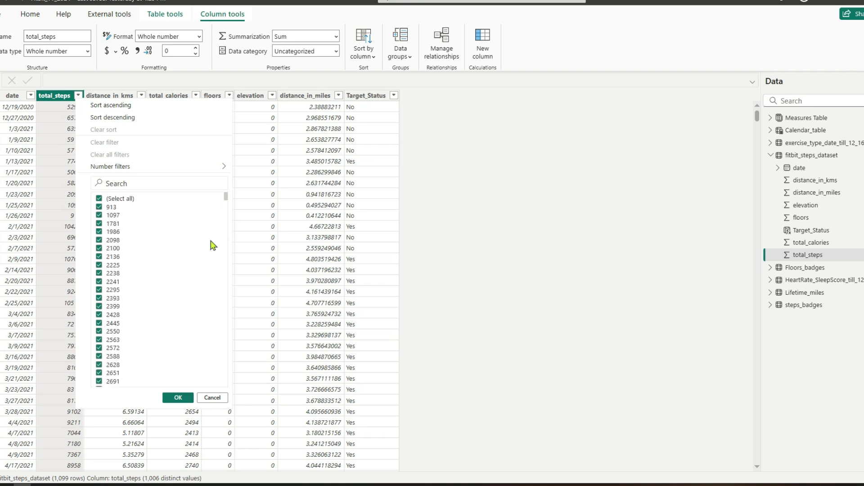
click(212, 397)
Look through the distinct values of the total_calories column, leaving it unfiltered.
click(214, 95)
click(188, 99)
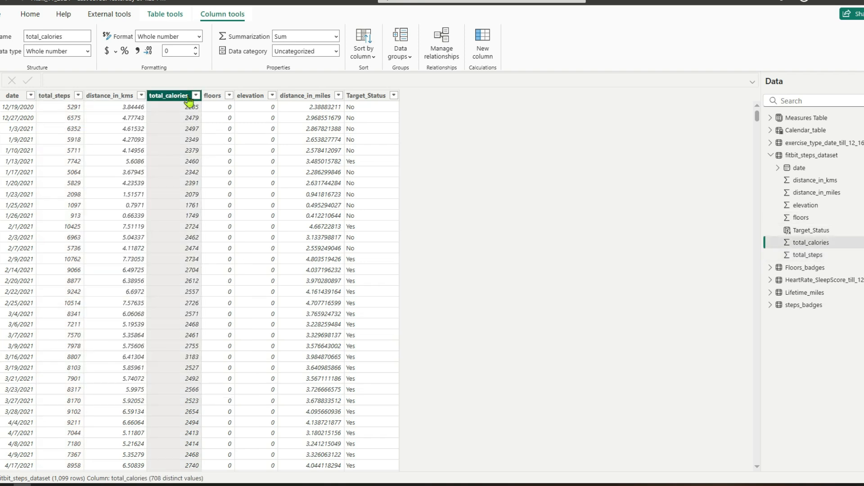
click(194, 97)
scroll(276, 214, down, 10)
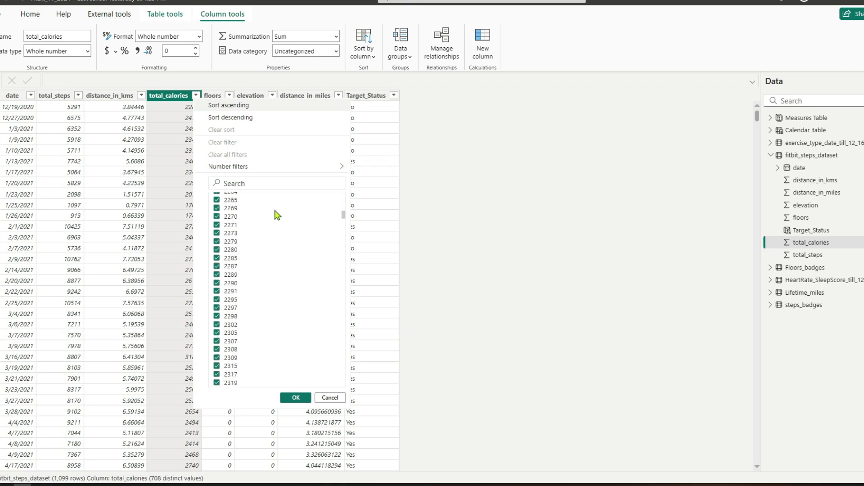
scroll(308, 285, down, 5)
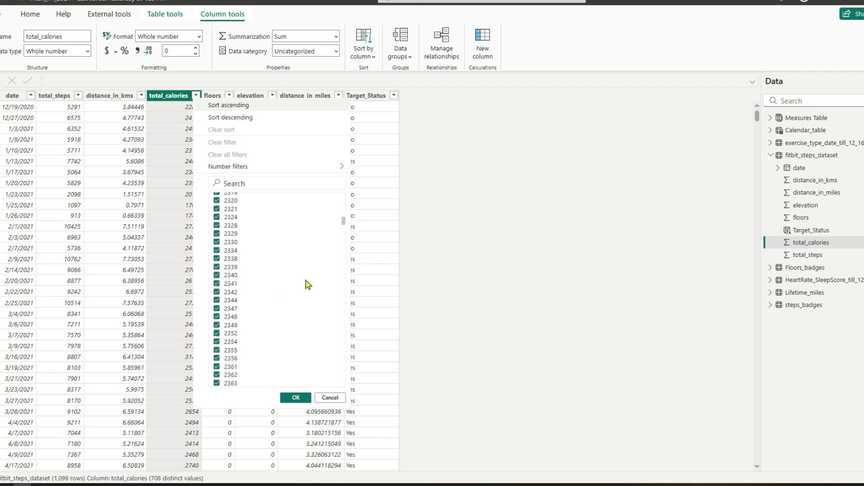
scroll(307, 285, up, 15)
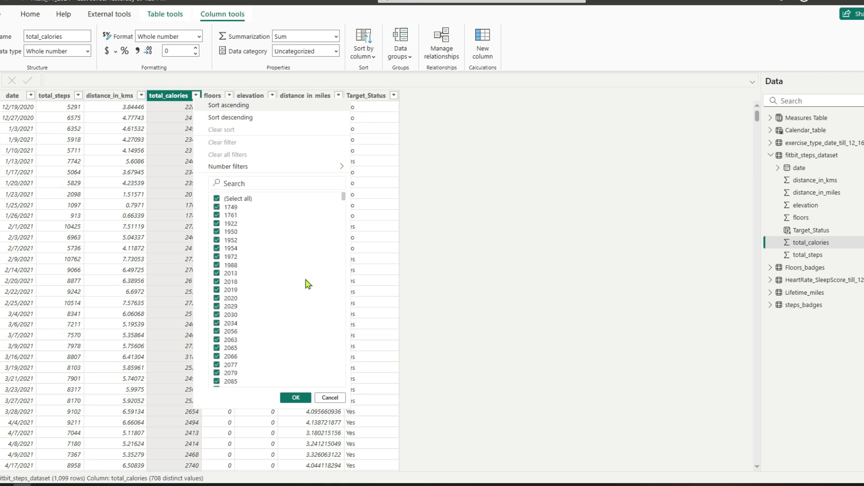
click(330, 397)
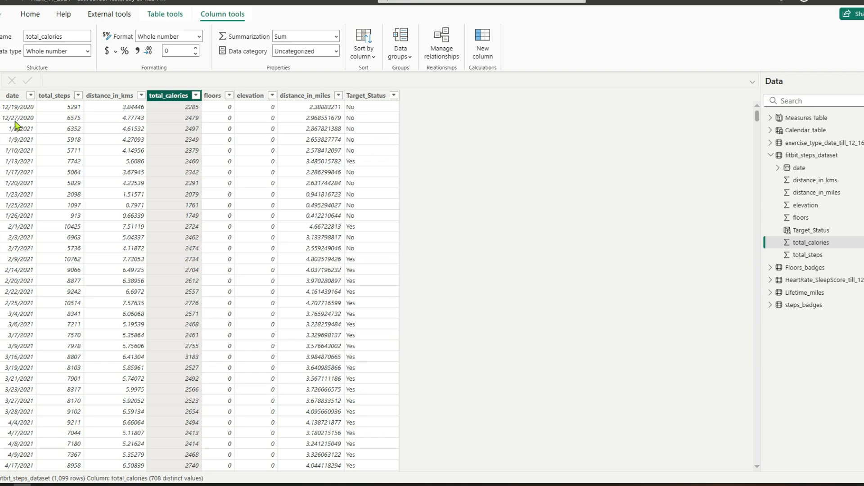
Switch to the DAX query view and delete the existing CALCULATE expression below EVALUATE.
click(1, 133)
drag(54, 203, 30, 165)
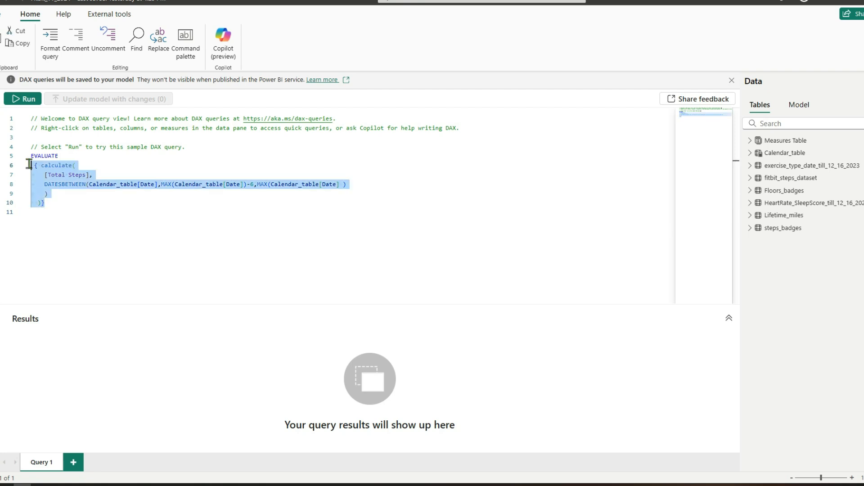
key(BackSpace)
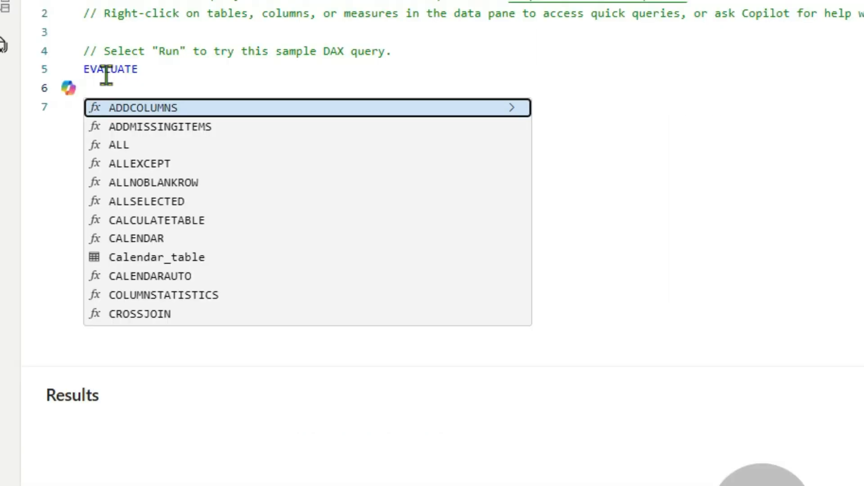
Start a SUMMARIZE function below EVALUATE with fitbit_steps_dataset as its table argument.
key(Tab)
key(BackSpace)
key(BackSpace)
key(BackSpace)
key(BackSpace)
key(BackSpace)
key(BackSpace)
key(BackSpace)
key(BackSpace)
key(BackSpace)
key(BackSpace)
key(BackSpace)
text(sum)
key(Tab)
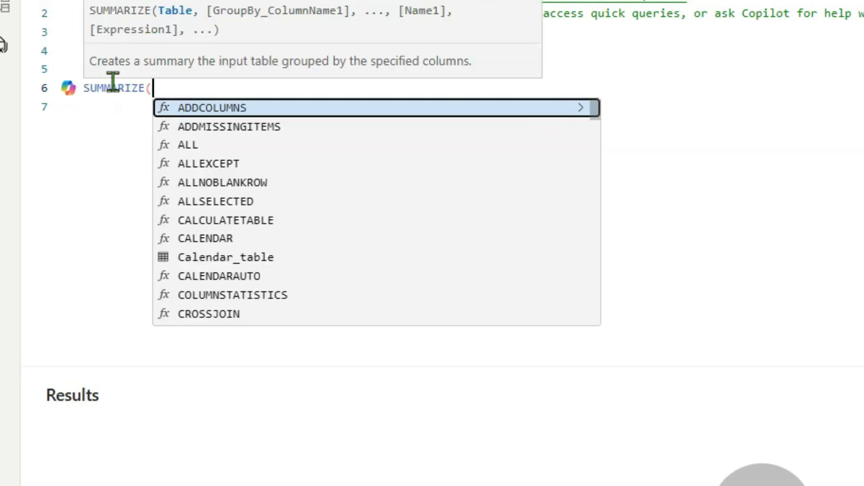
key(Return)
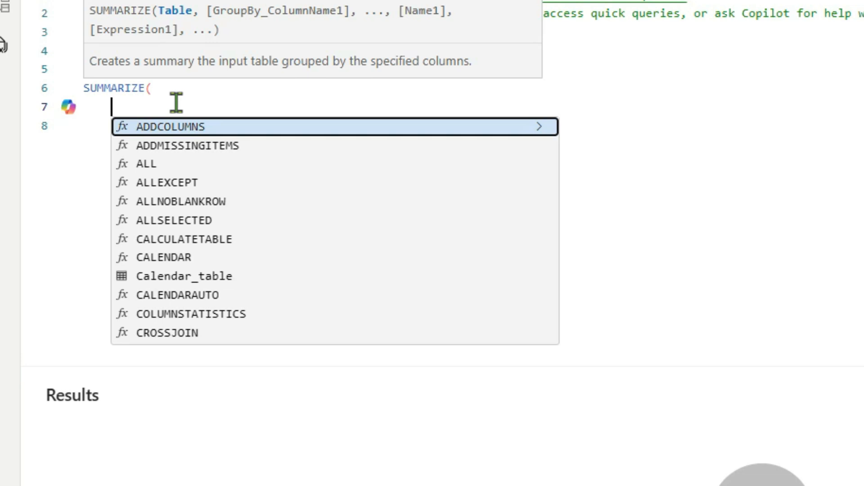
text(fitbit_steps_dataset)
key(Tab)
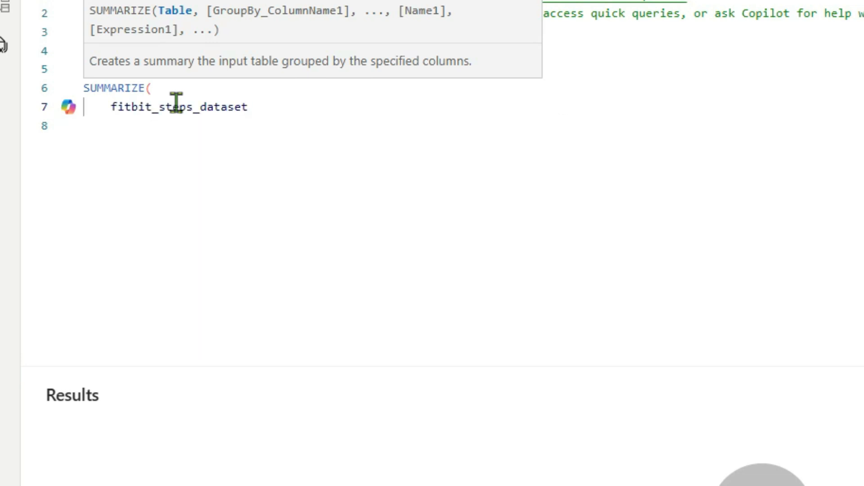
Add fitbit_steps_dataset[total_steps] as the group-by column of SUMMARIZE, followed by a comma and a new line.
text(,fit)
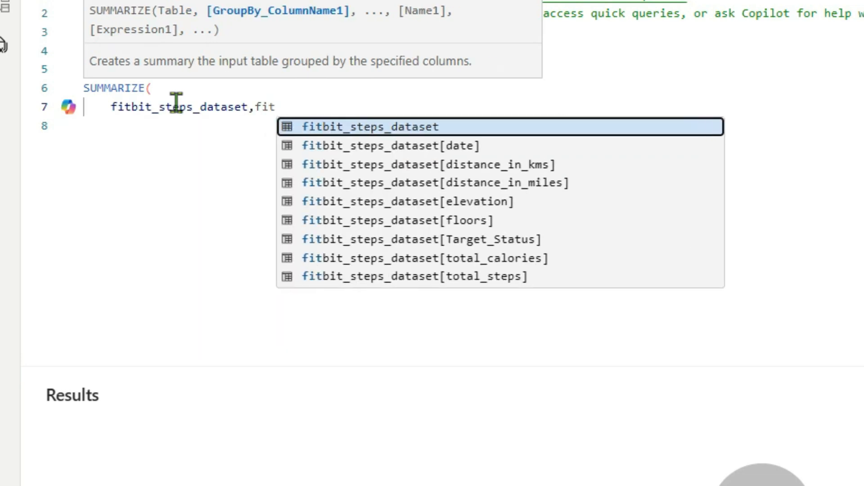
click(415, 275)
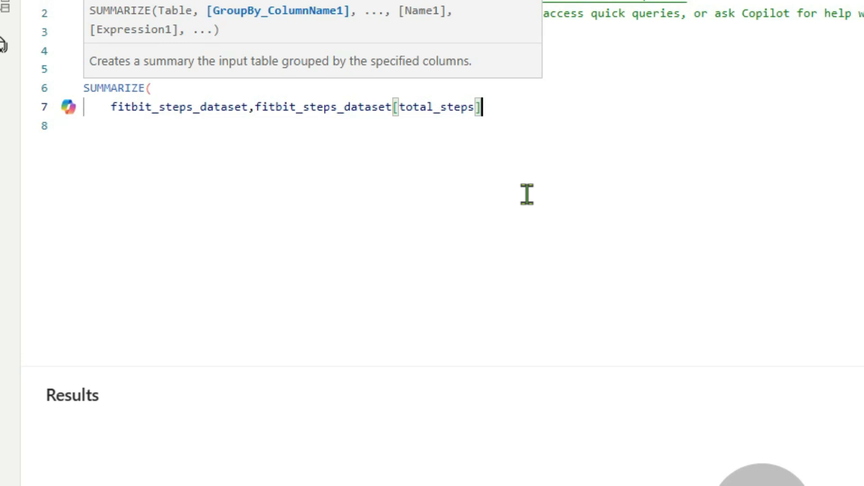
text(,)
key(Return)
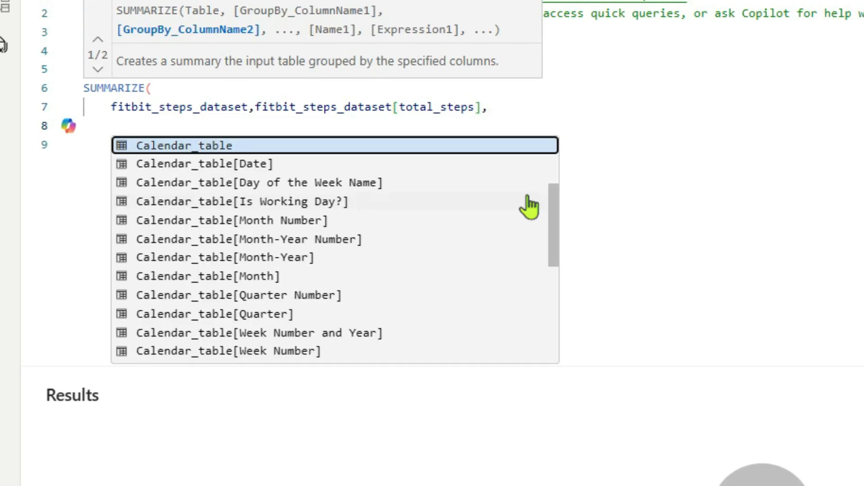
click(395, 96)
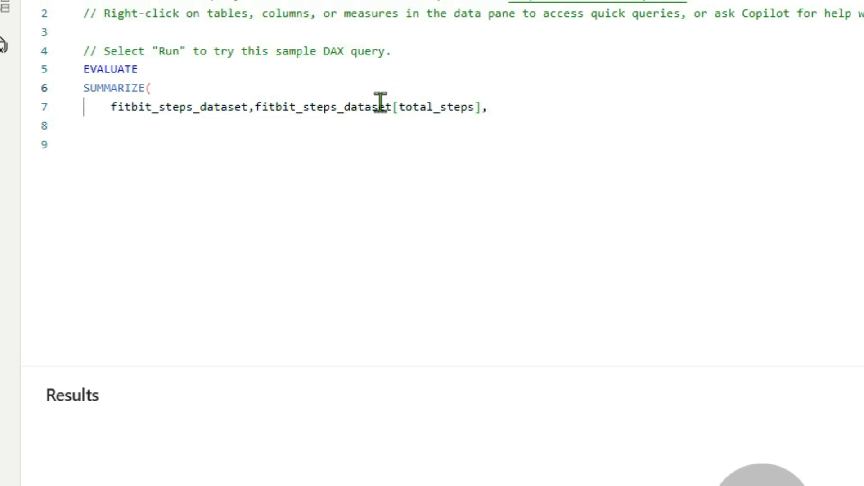
drag(393, 106, 480, 107)
key(BackSpace)
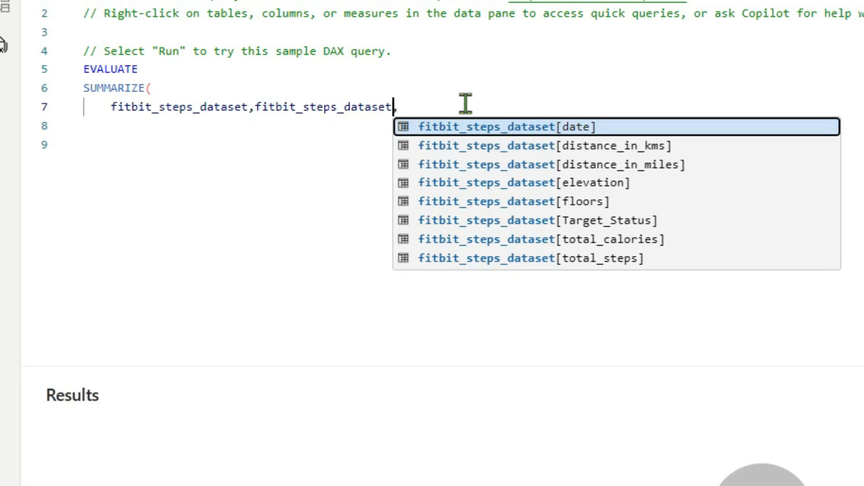
key(Escape)
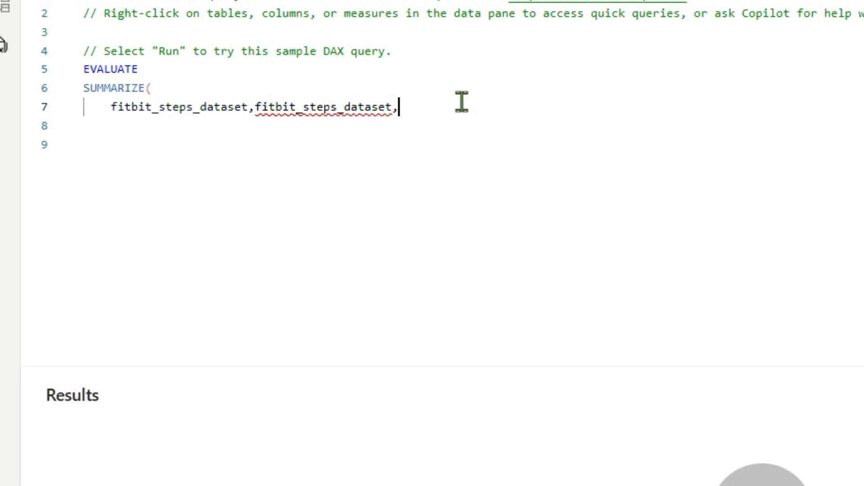
key(ctrl+z)
Place the table and group-by arguments of SUMMARIZE on separate lines and open a new line below them.
click(555, 109)
click(256, 106)
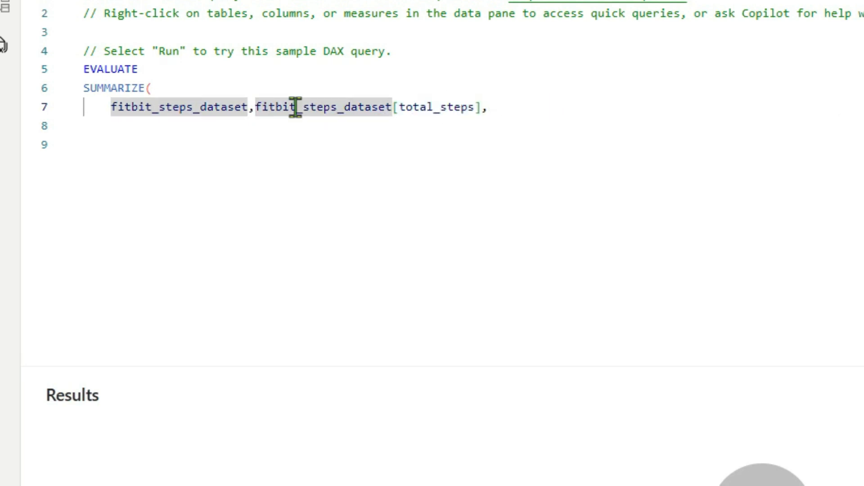
key(Return)
click(366, 131)
key(Return)
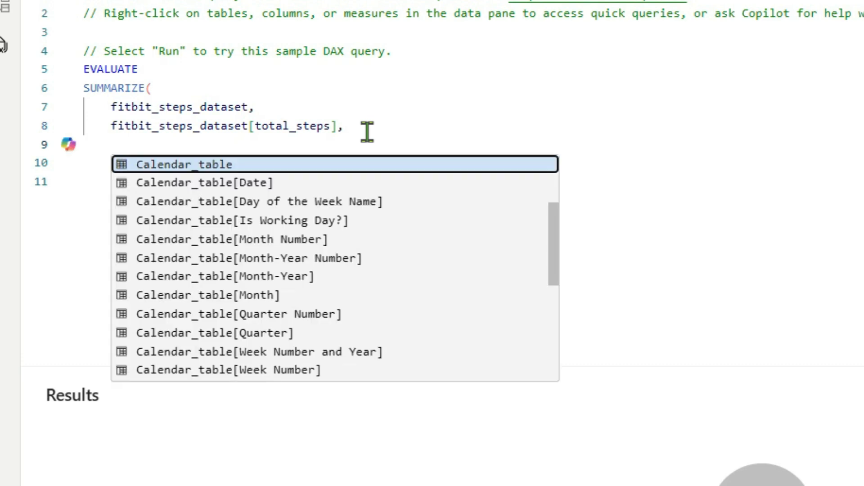
Name the new summary column "# of duplicates" as the next SUMMARIZE argument.
text("# of dup)
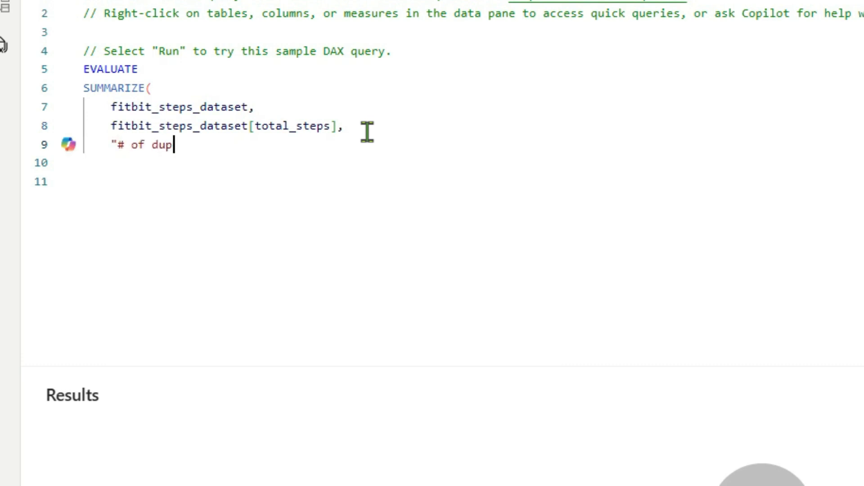
text(licates")
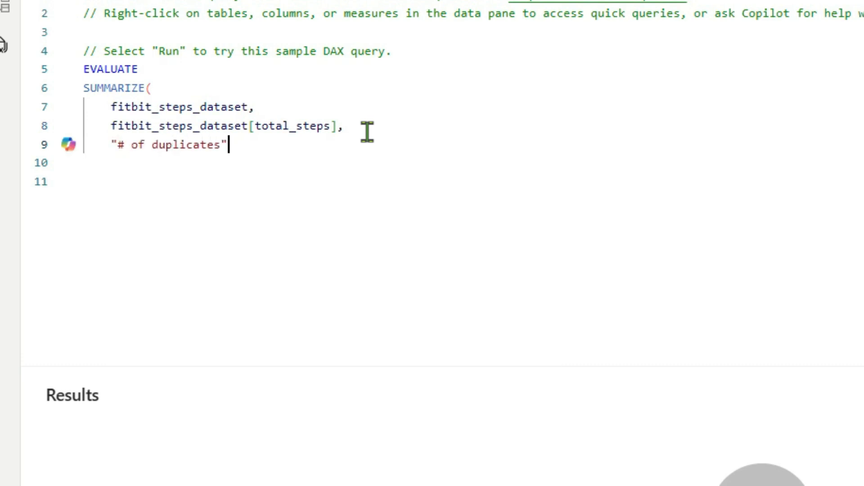
text(,)
key(Return)
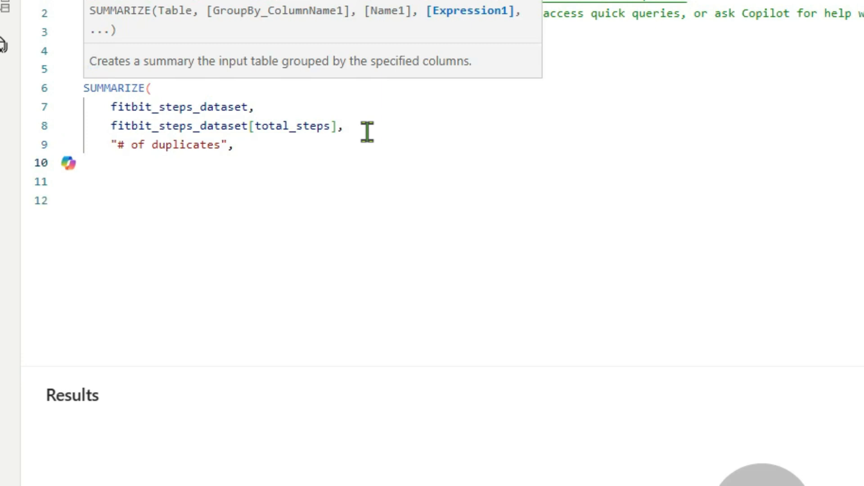
Complete SUMMARIZE with the expression COUNT(fitbit_steps_dataset[total_steps]) and run the query.
text(COU)
key(Tab)
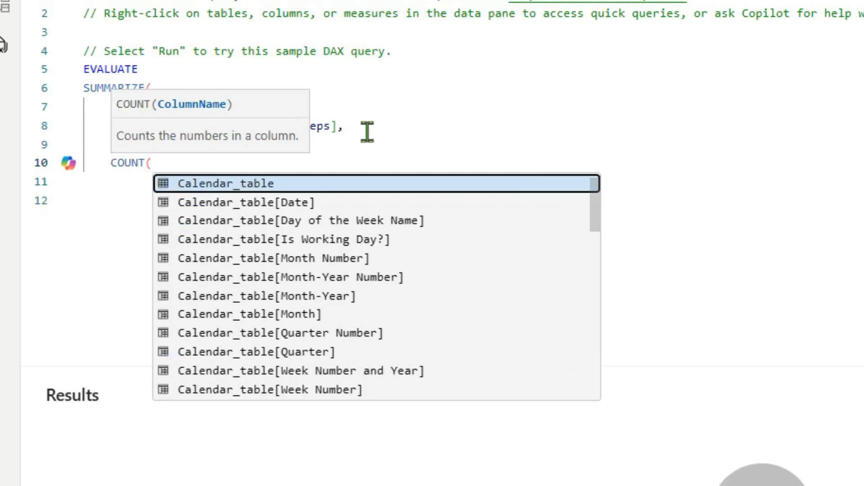
text(tot)
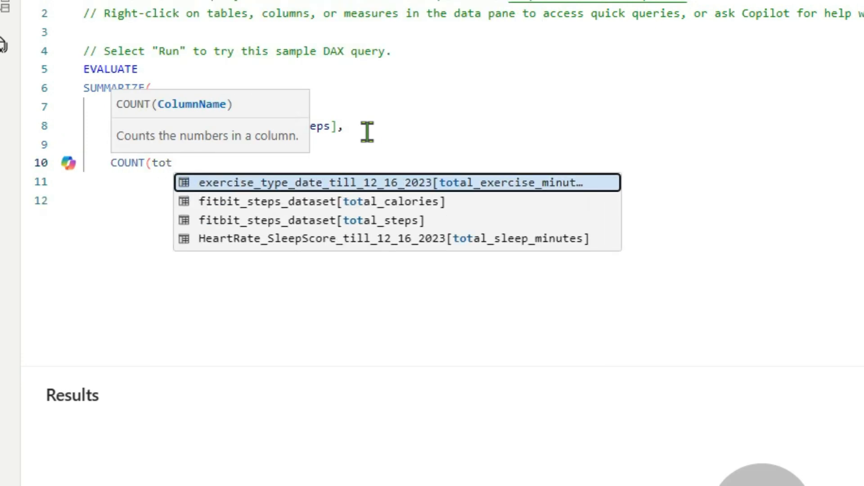
key(Down)
key(Down)
key(Tab)
text())
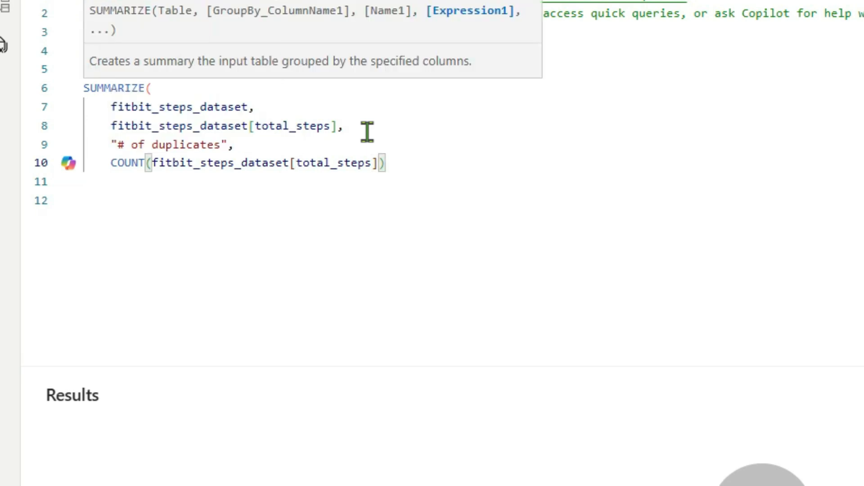
key(Return)
text())
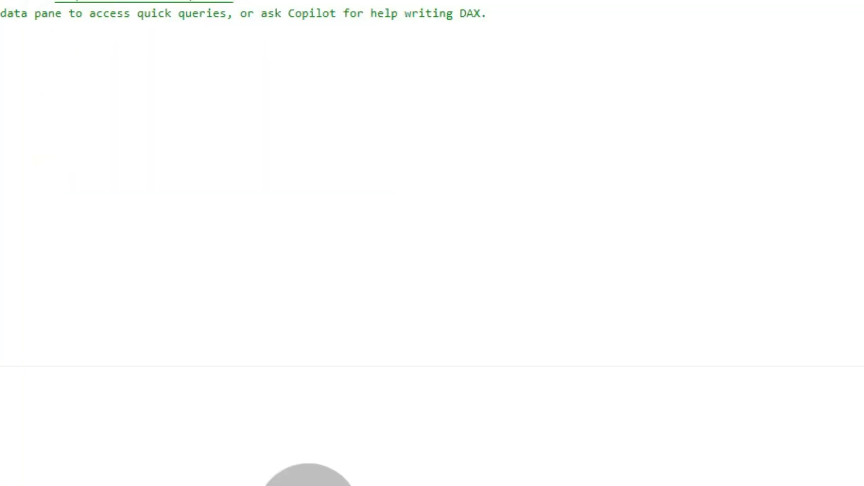
click(17, 96)
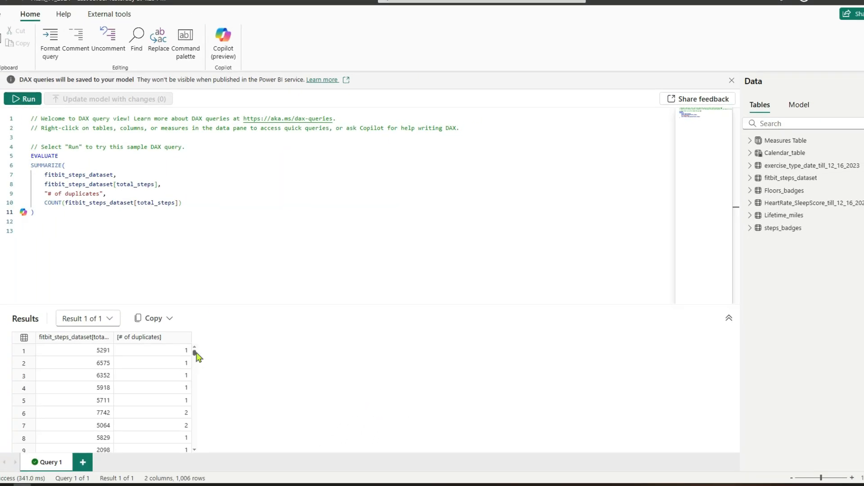
mouse_move(195, 351)
mouse_down()
mouse_move(196, 364)
mouse_move(194, 351)
mouse_up()
Insert a FILTER function before SUMMARIZE so that the summarized table is its first argument.
drag(31, 156, 59, 156)
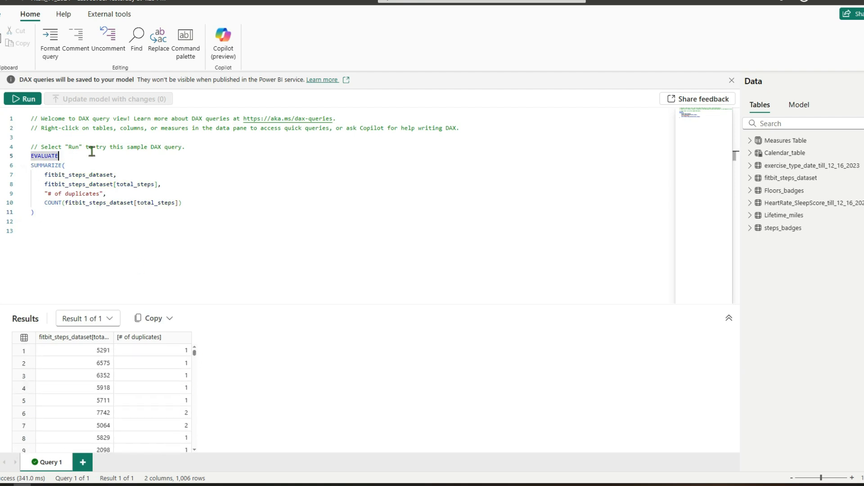
key(End)
key(Return)
text(FILTER()
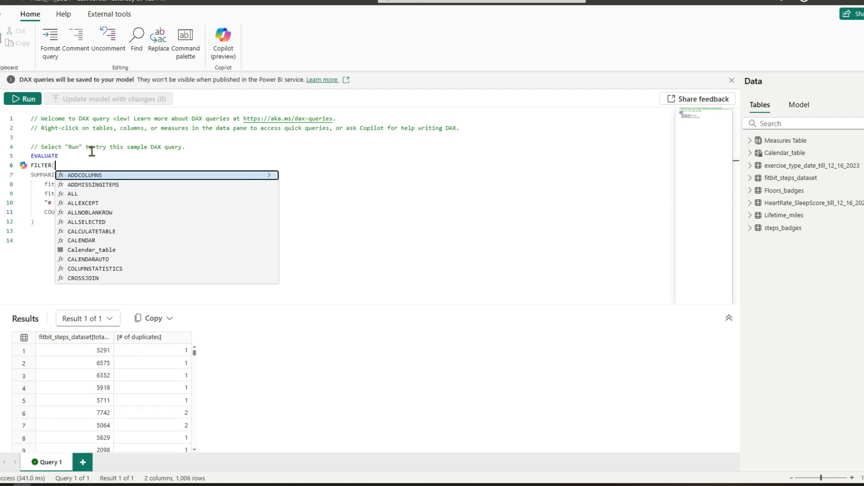
click(42, 223)
text(,)
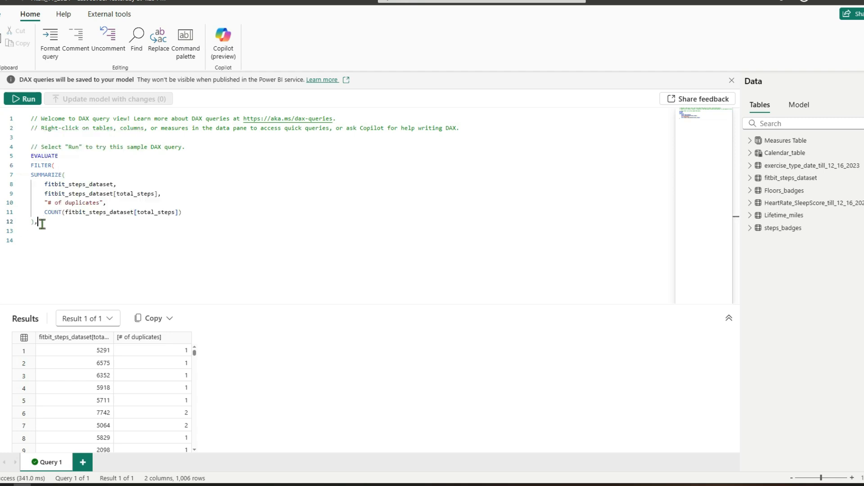
Set the FILTER condition to [# of duplicates] >1, close the function and run the query.
key(Return)
text([)
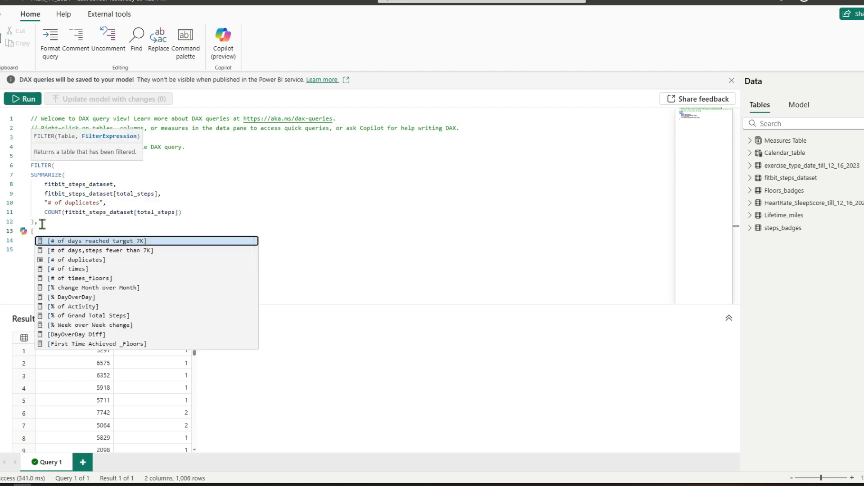
click(58, 260)
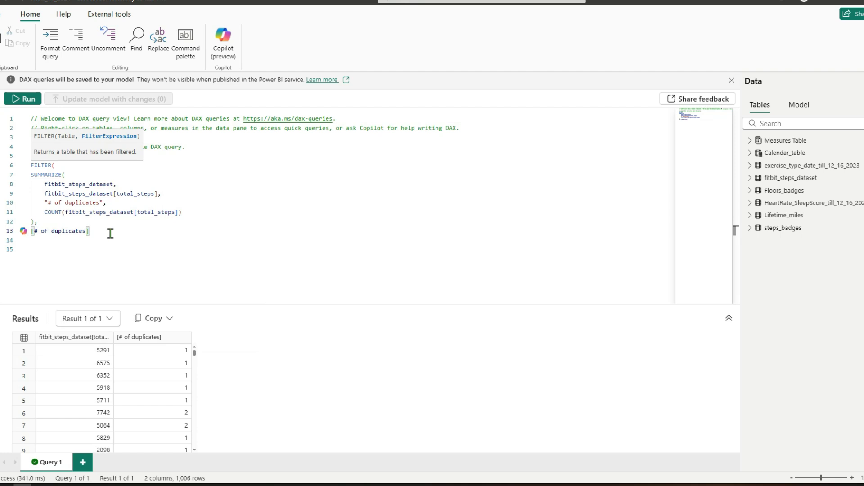
text(>1)
key(Return)
text())
click(23, 98)
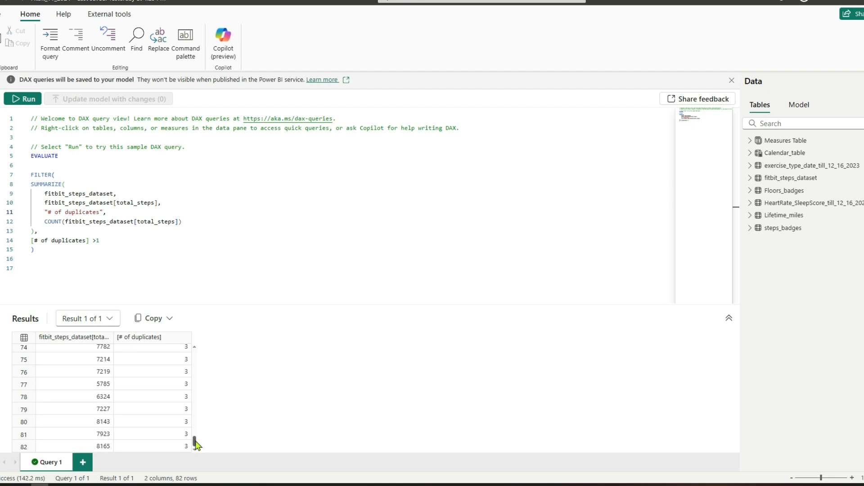
drag(195, 443, 199, 353)
Insert a COUNTX function directly after EVALUATE so that the FILTER table is its first argument.
click(55, 165)
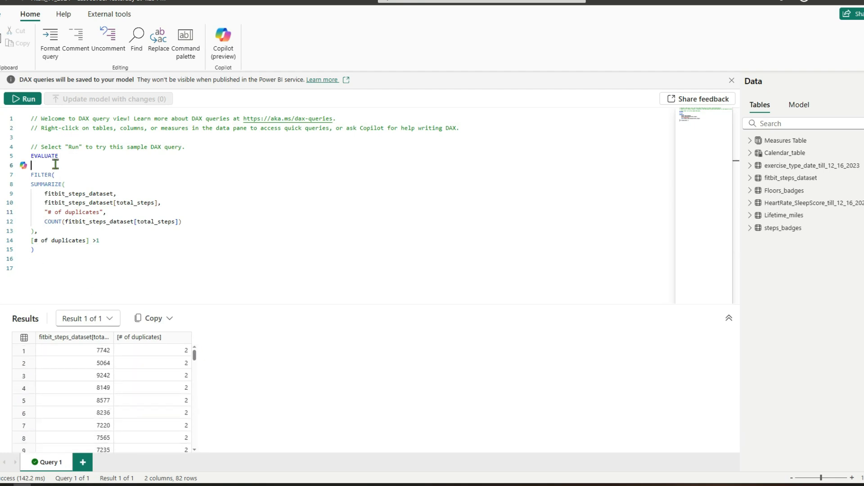
text(countz)
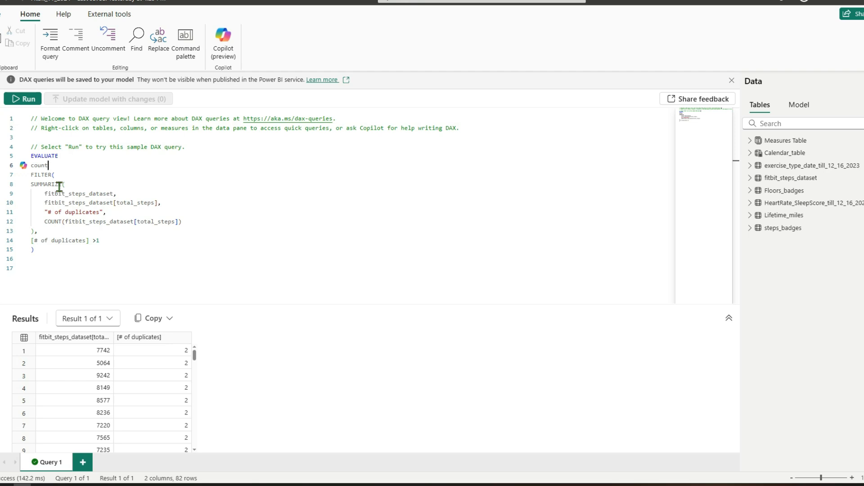
key(BackSpace)
key(BackSpace)
key(BackSpace)
key(BackSpace)
key(BackSpace)
text(COUNT)
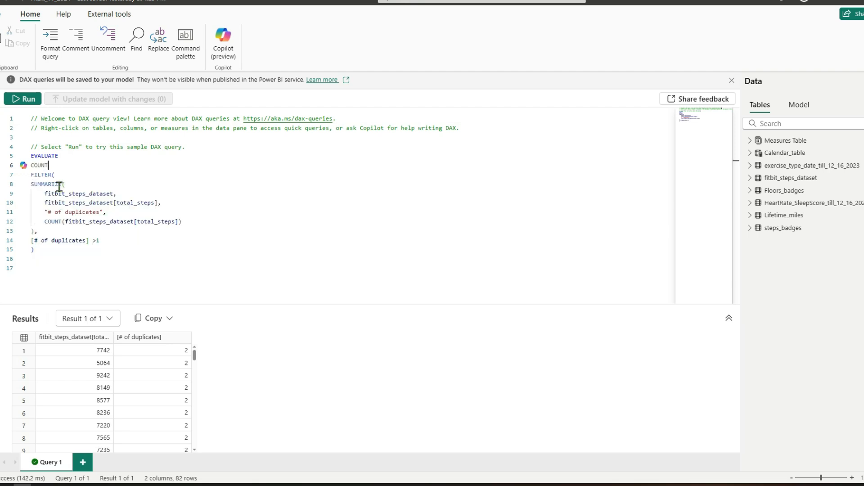
text(X()
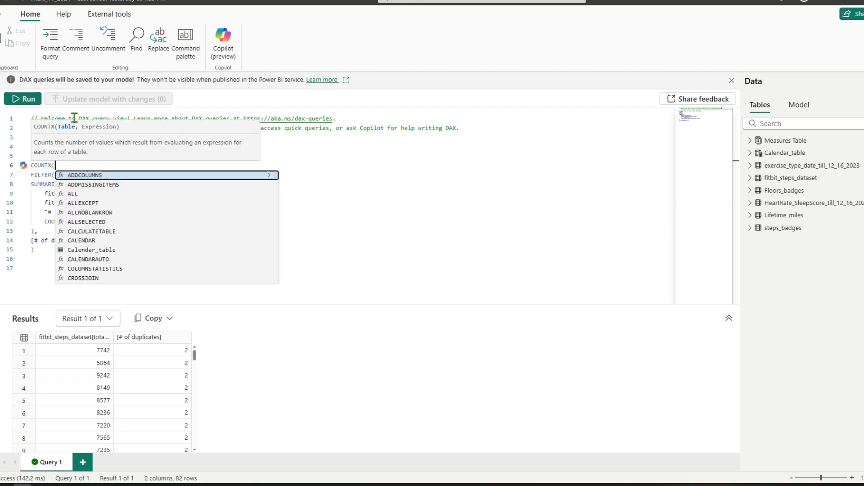
Add [# of duplicates] as the COUNTX expression after the FILTER function, close COUNTX and run the query.
click(44, 253)
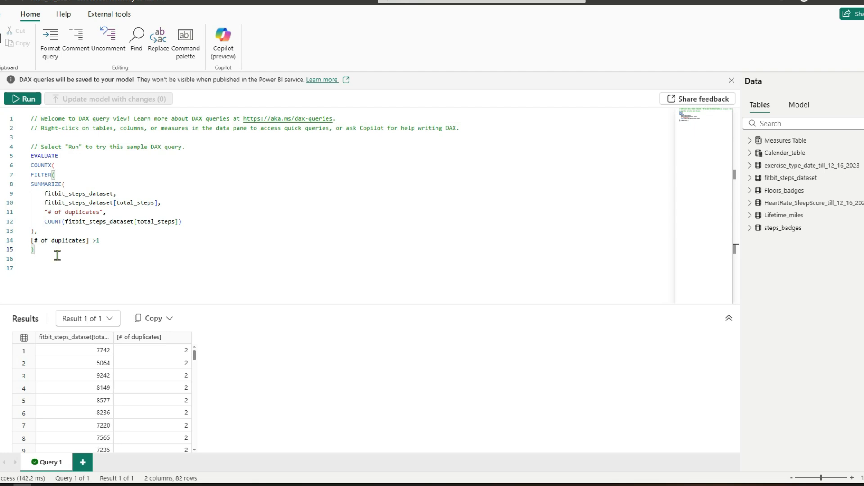
text(,)
key(Return)
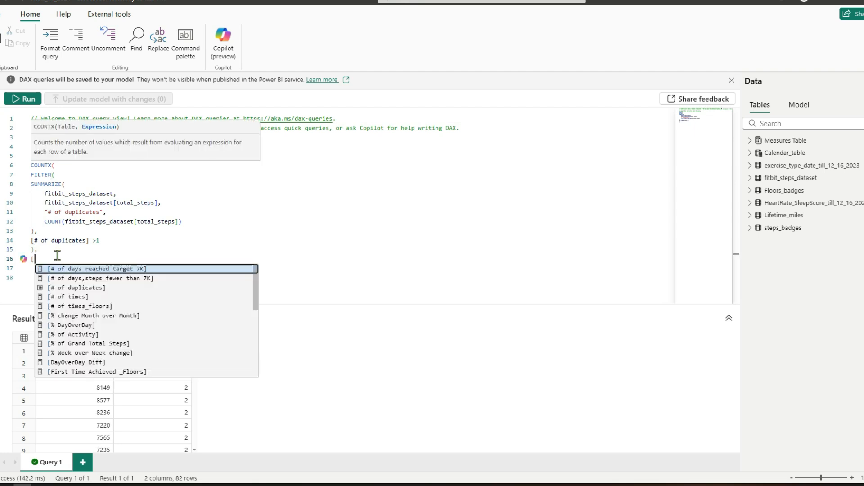
text([)
key(Down)
key(Down)
key(Tab)
key(Return)
text())
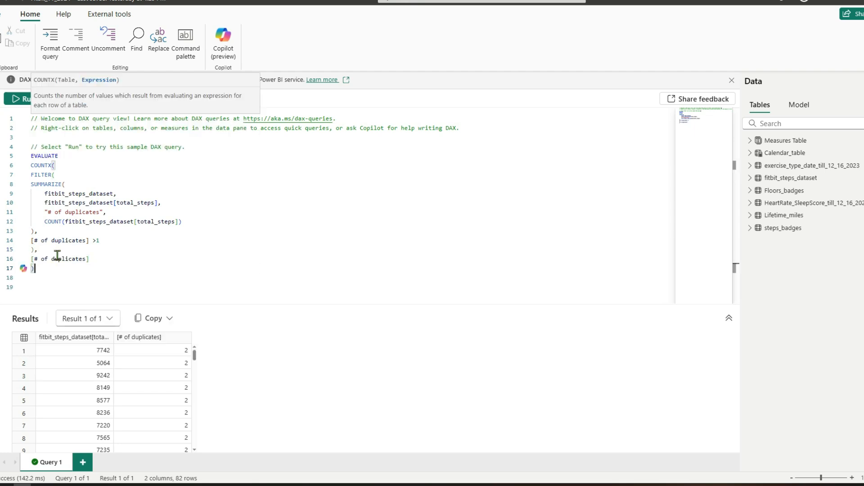
click(23, 98)
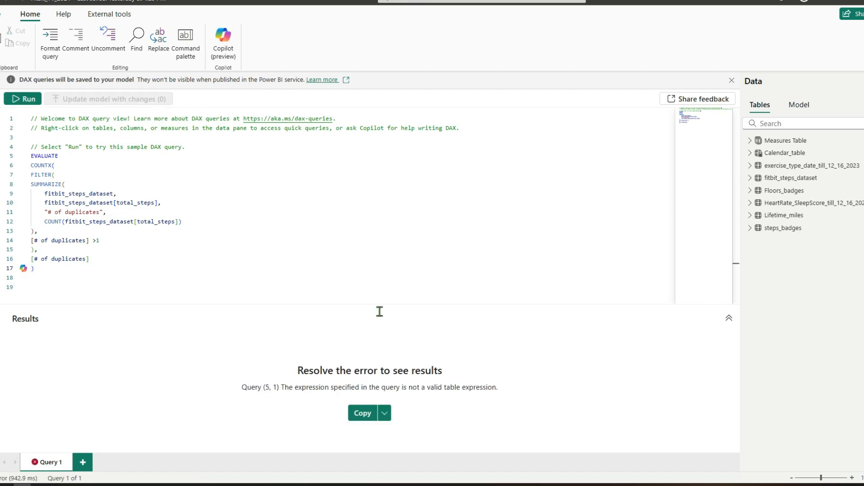
Wrap the whole COUNTX expression in curly braces and run the query again.
click(32, 165)
text({)
click(68, 273)
text(})
click(22, 98)
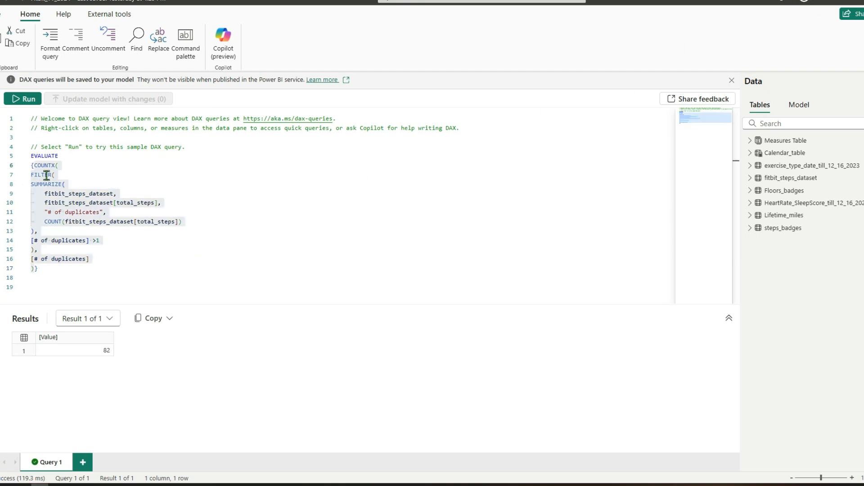
Copy the COUNTX expression without its curly braces and paste it into a new measure in Measures Table, created in report view.
right_click(46, 175)
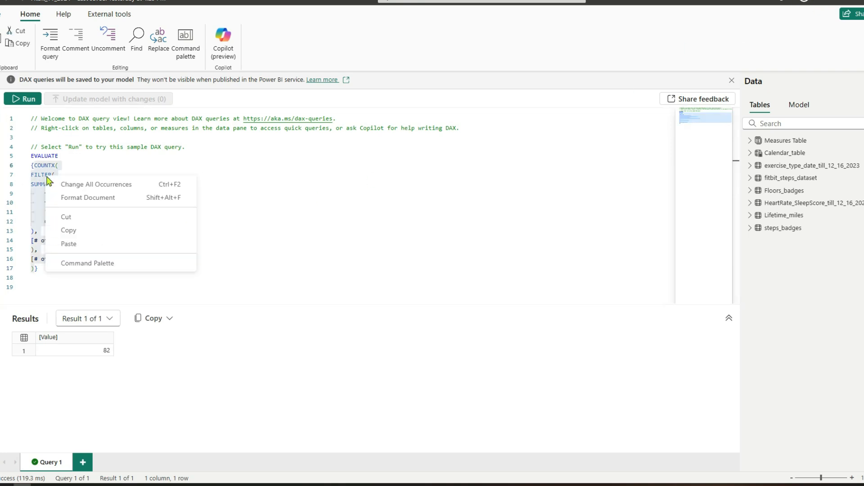
click(79, 229)
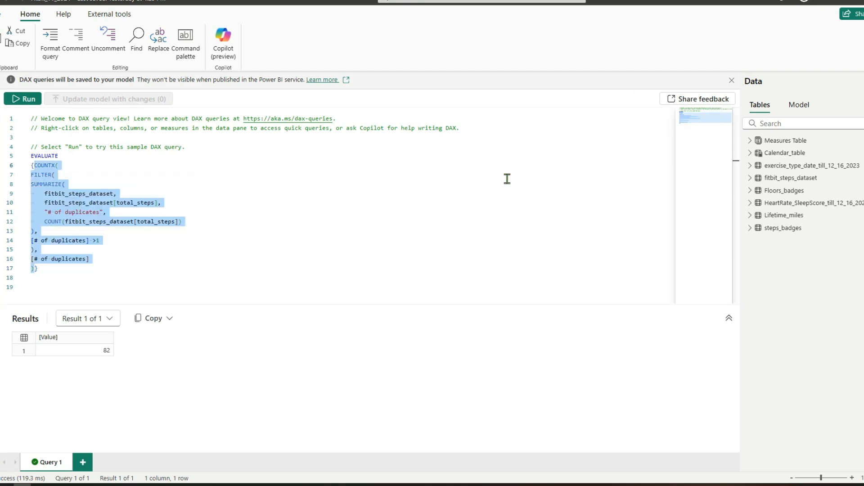
right_click(758, 140)
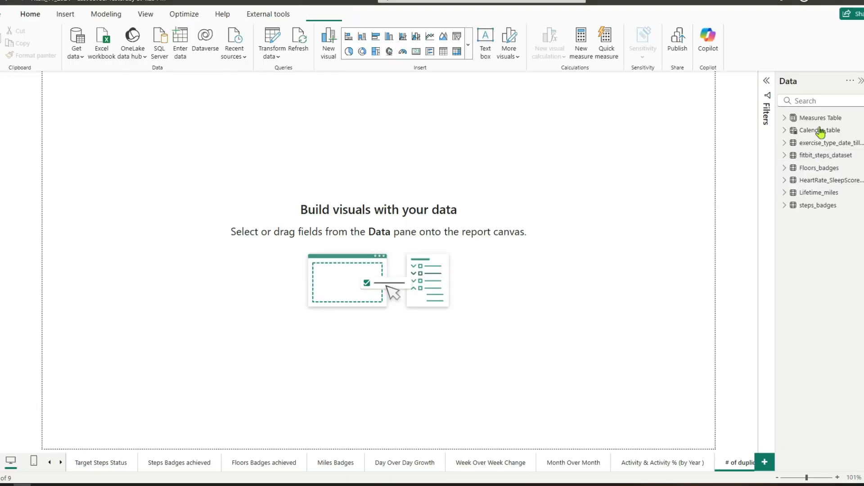
right_click(817, 119)
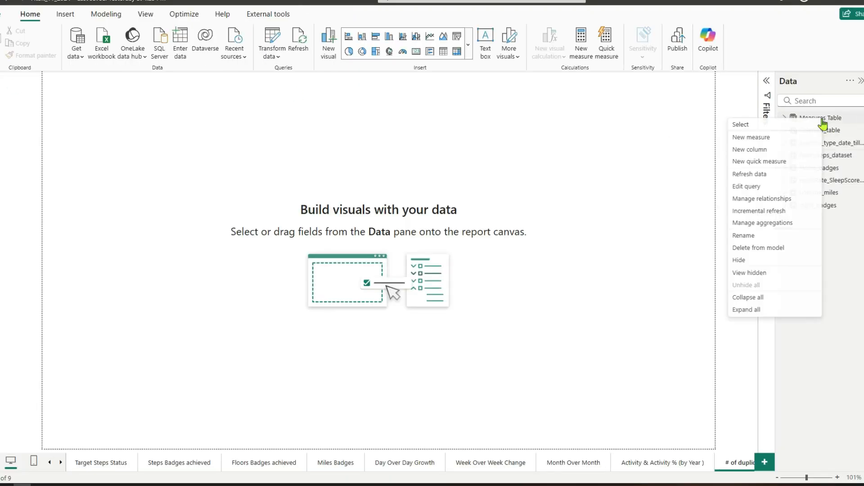
click(765, 139)
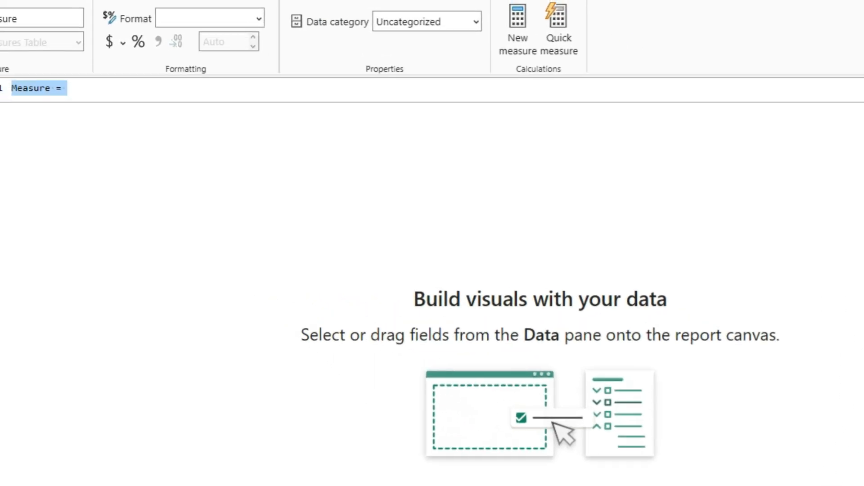
click(74, 50)
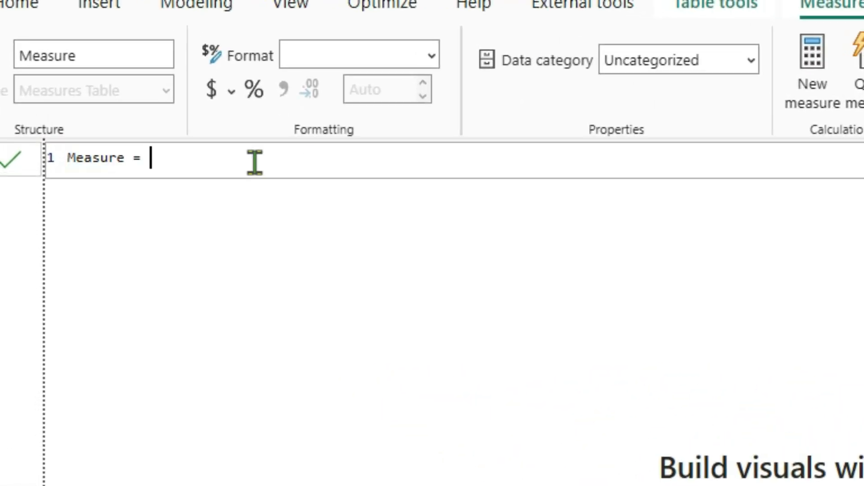
key(ctrl+v)
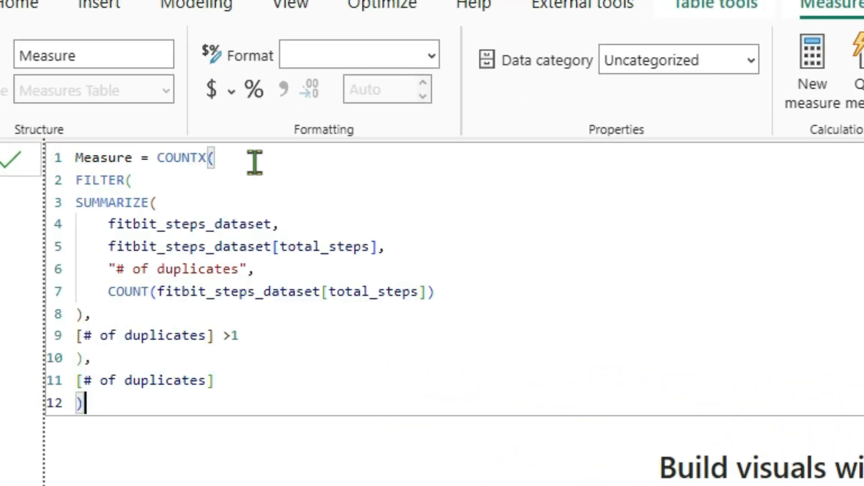
Name the new measure "# of duplicate steps" and commit its formula.
drag(132, 158, 78, 157)
text(# of duplicate )
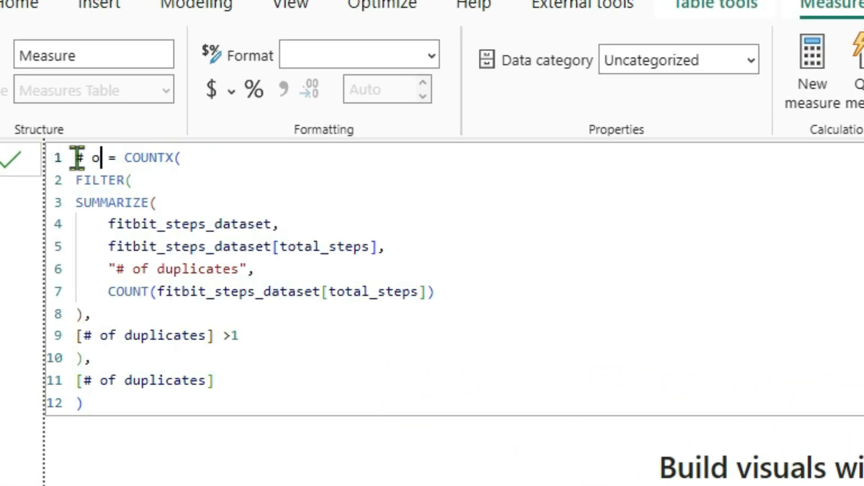
text(steps)
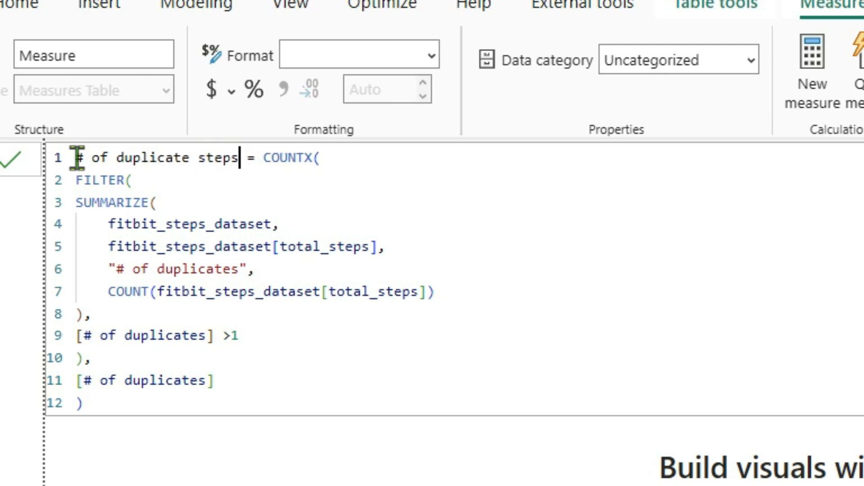
click(149, 404)
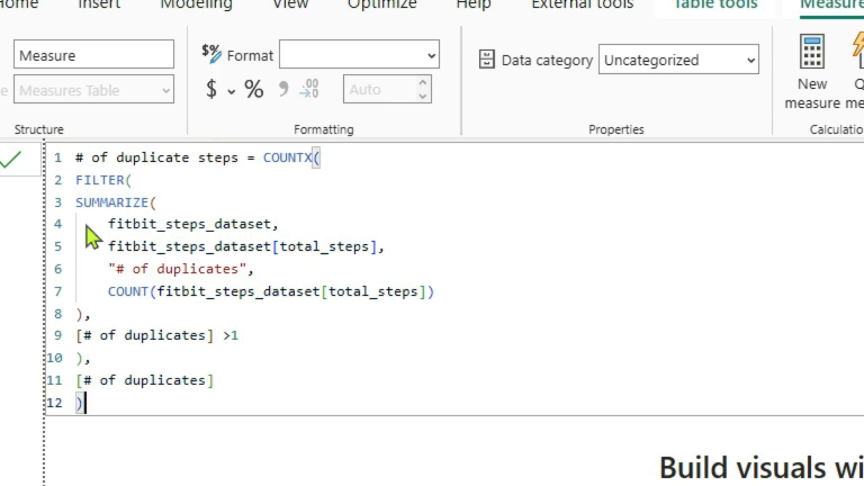
click(53, 169)
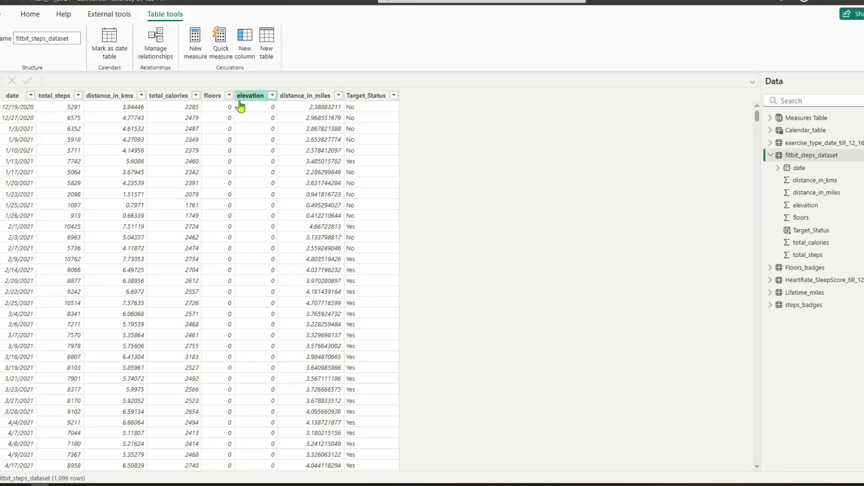
Add a calculated column to fitbit_steps_dataset in table view, named "count of duplicate steps", with an indented line for its formula.
click(245, 42)
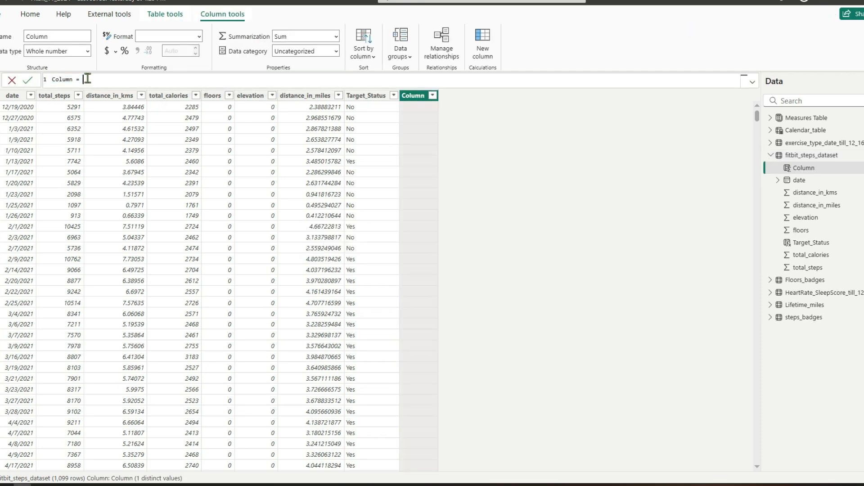
text(count of du)
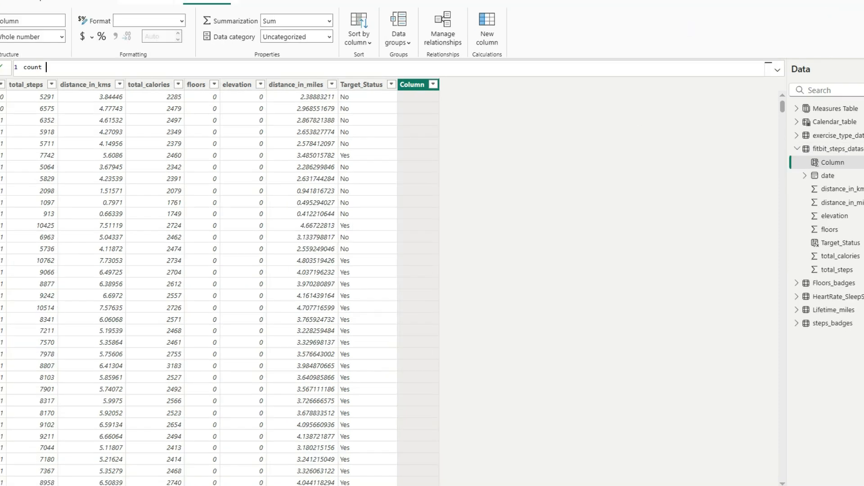
text(plicate steps )
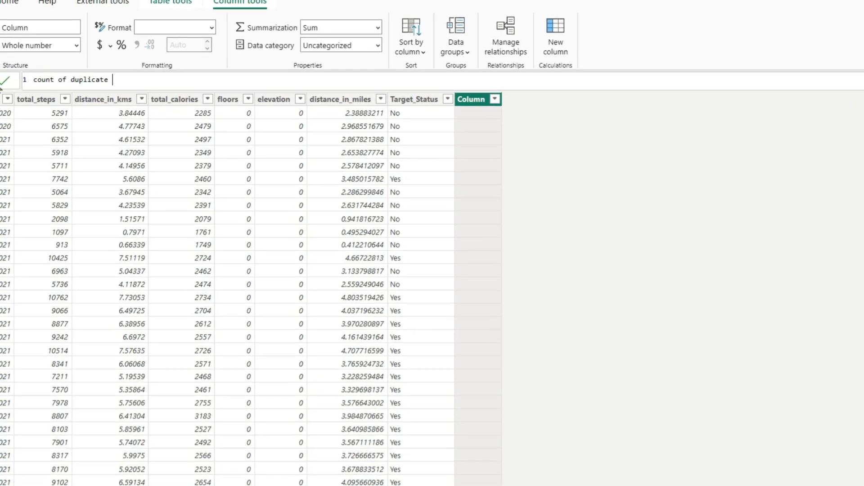
text(=)
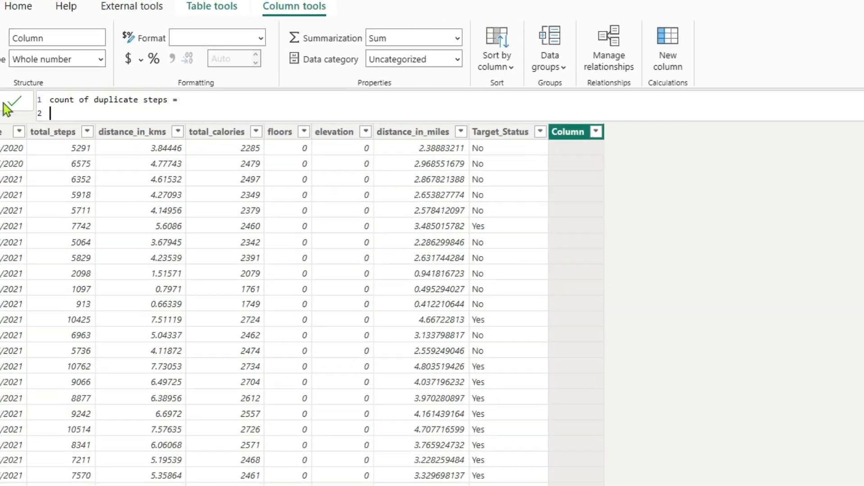
key(shift+Return)
key(Tab)
key(Tab)
key(Tab)
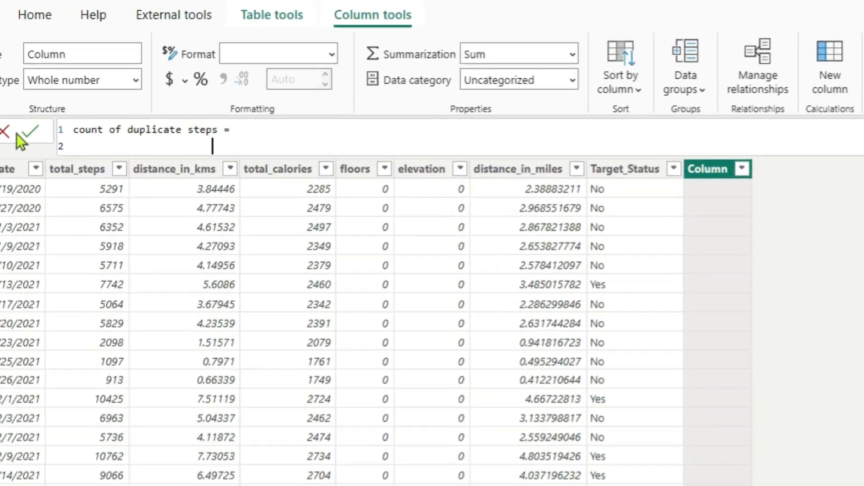
Start the column formula with COUNTROWS and a nested FILTER that takes fitbit_steps_dataset as its table.
text(countr)
key(Tab)
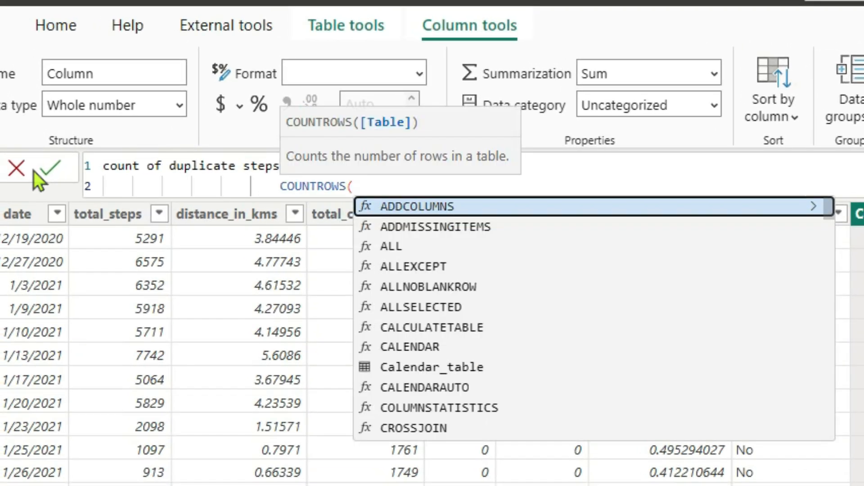
key(shift+Return)
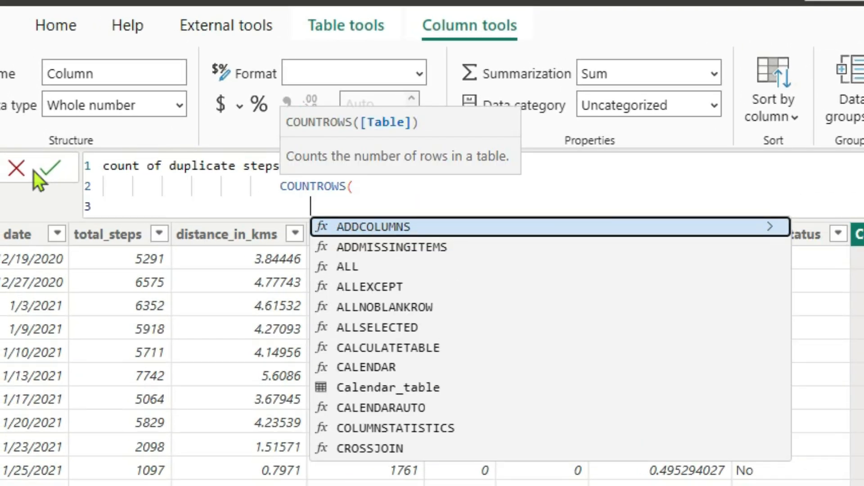
text(fil)
key(Tab)
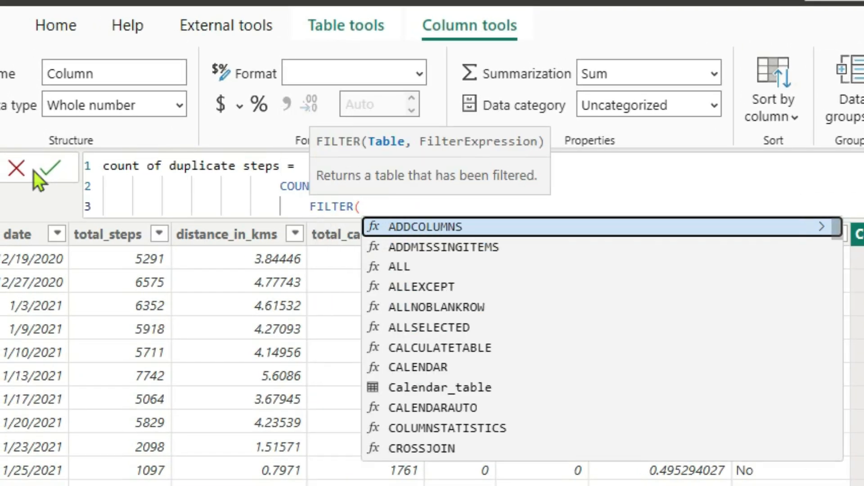
text(fit)
key(Tab)
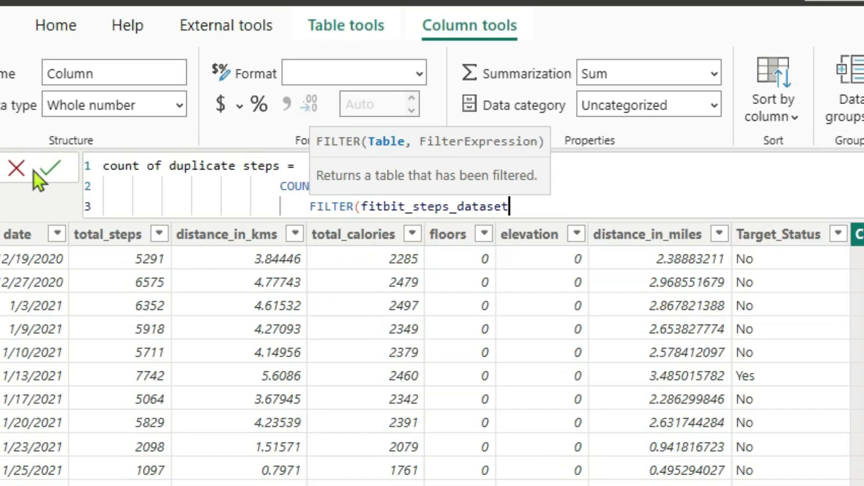
text(,)
key(shift+Return)
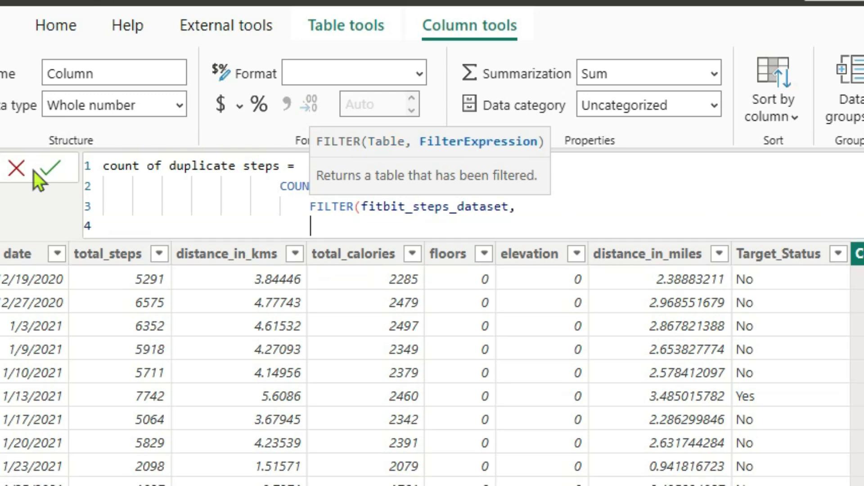
Begin the FILTER condition with EARLIER(fitbit_steps_dataset[total_steps]) followed by an equals sign.
text(earl)
key(Tab)
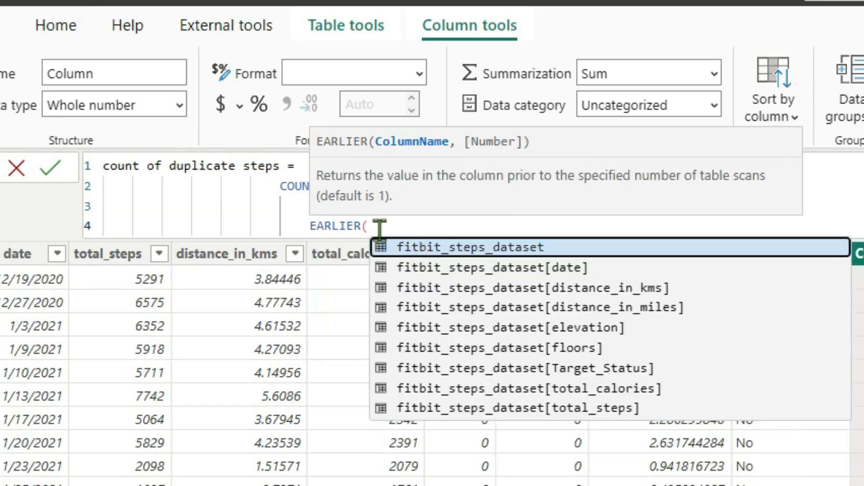
text(tot)
key(Down)
key(Tab)
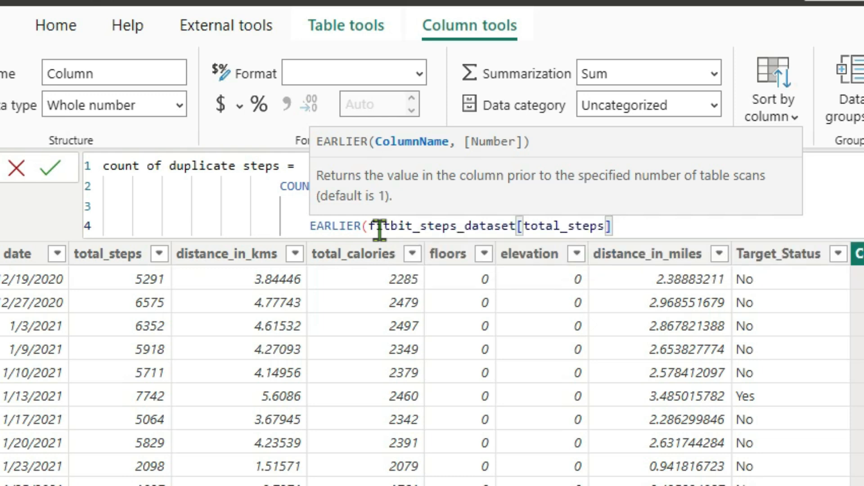
text() = )
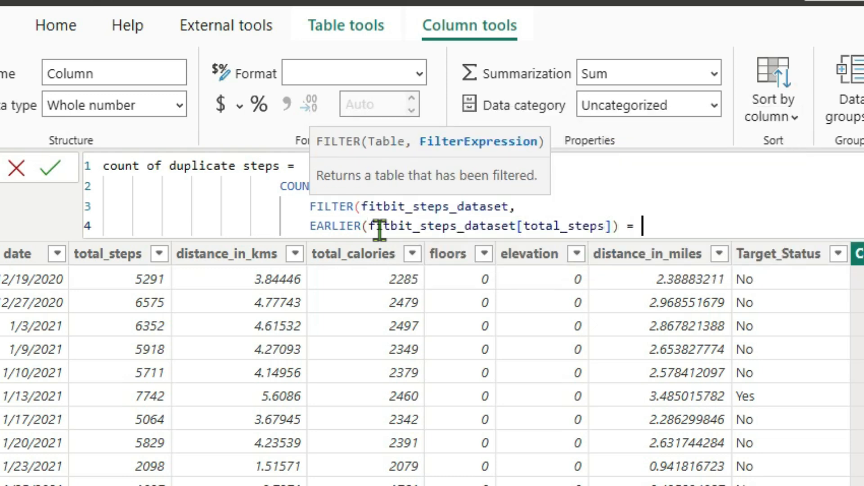
text(tot)
Complete the FILTER condition with fitbit_steps_dataset[total_steps] and close both FILTER and COUNTROWS.
key(Up)
key(Up)
key(Up)
key(Up)
key(Up)
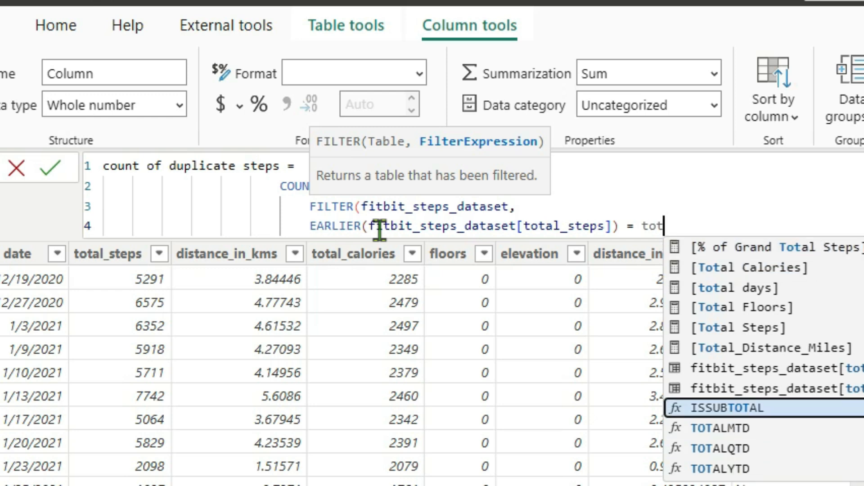
key(Up)
key(Tab)
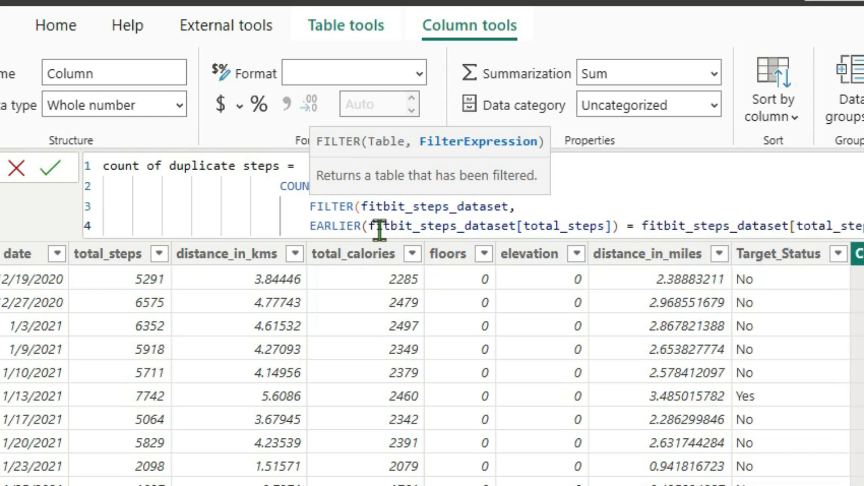
text())
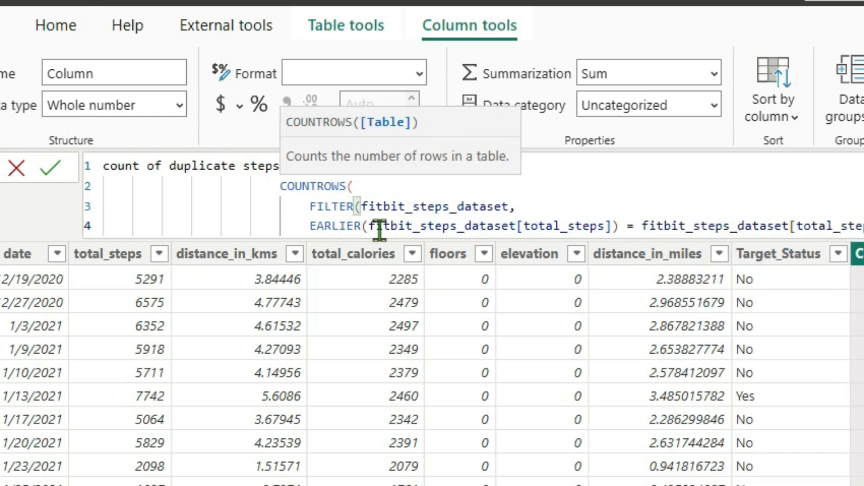
key(shift+Return)
text())
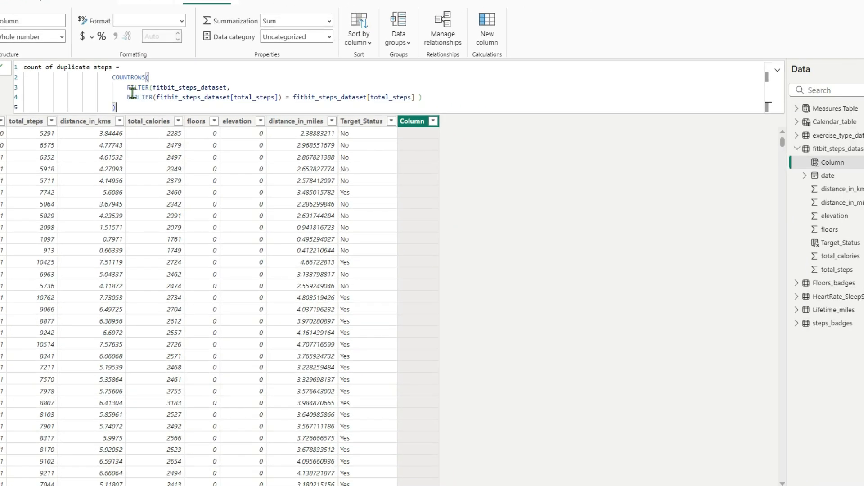
Put the FILTER table and the EARLIER condition on their own indented lines and commit the calculated column formula.
click(154, 88)
key(shift+Return)
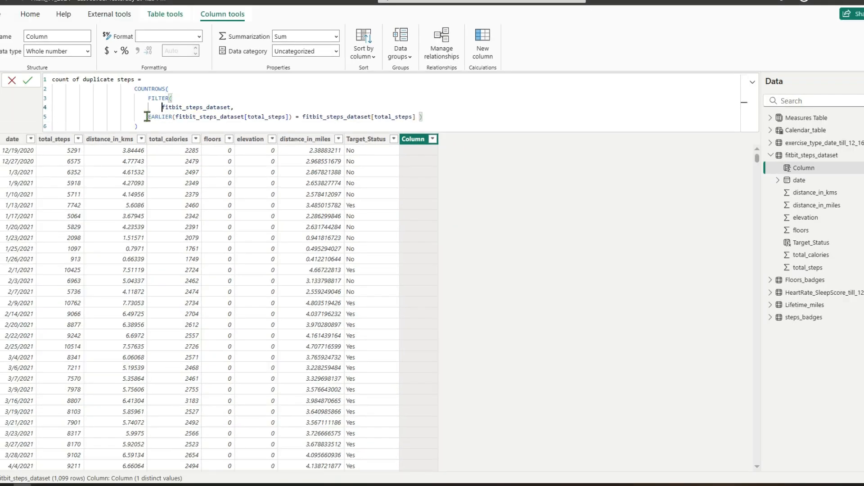
drag(148, 117, 158, 118)
key(Tab)
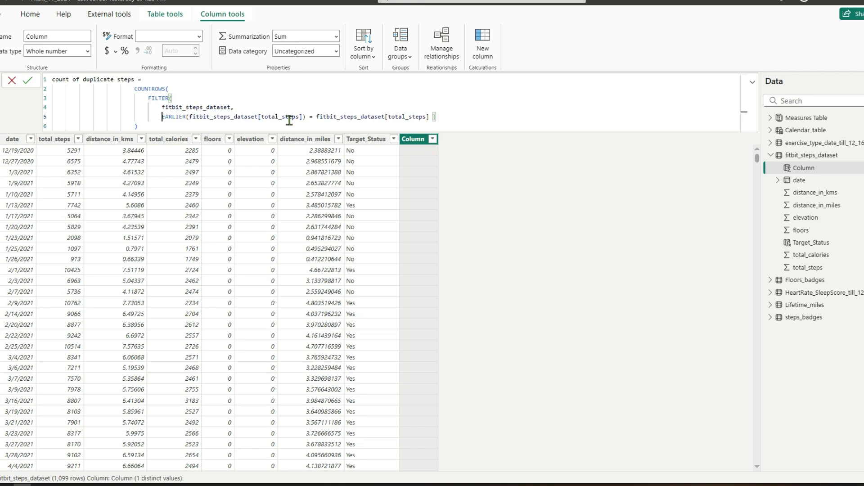
drag(430, 116, 165, 116)
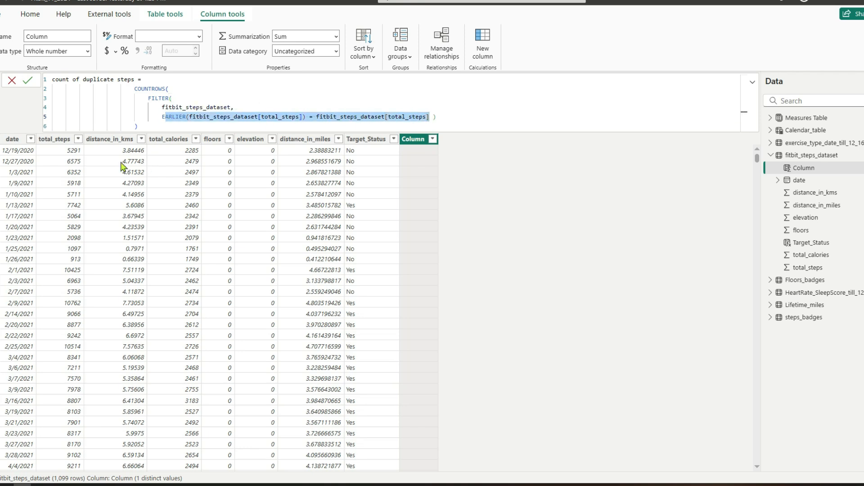
click(28, 81)
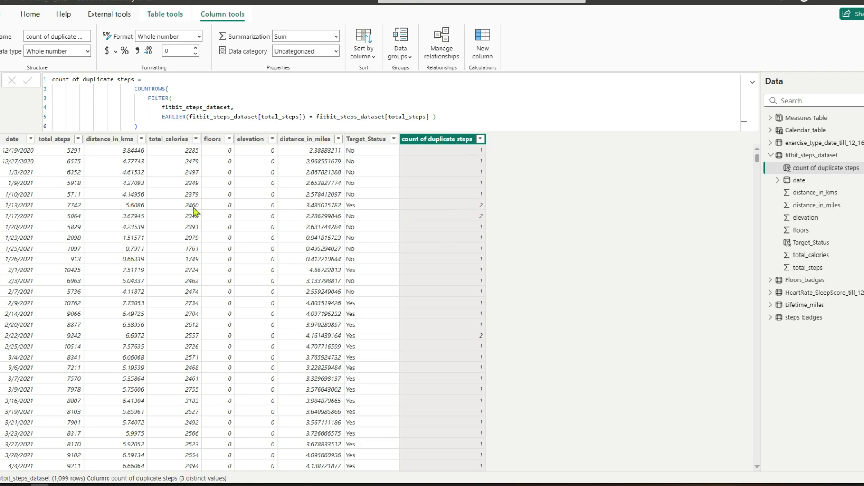
Filter the count of duplicate steps column to show only rows with the value 3.
click(480, 139)
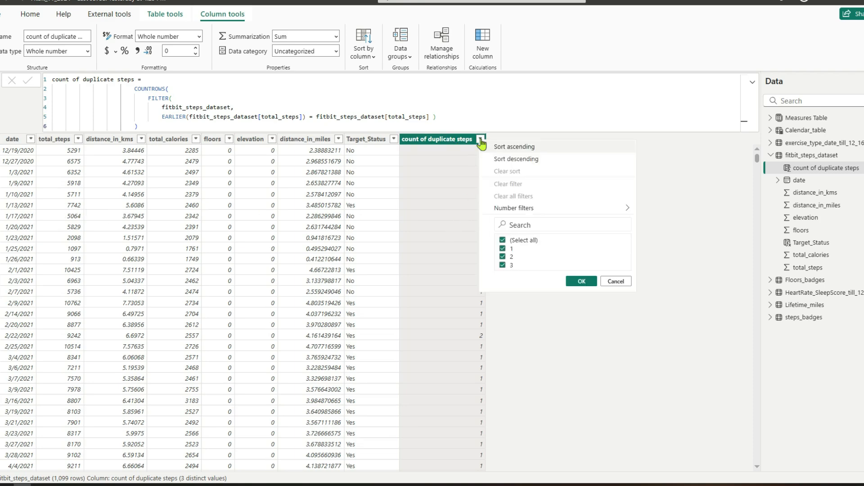
click(502, 248)
click(503, 257)
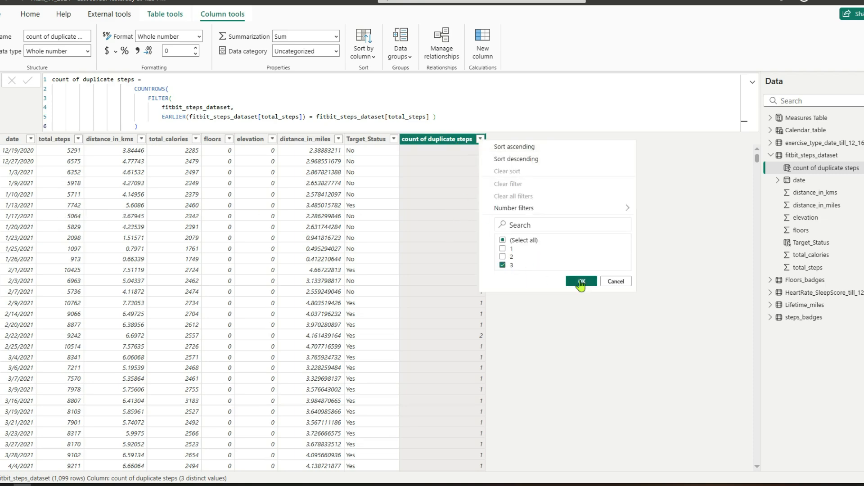
click(581, 281)
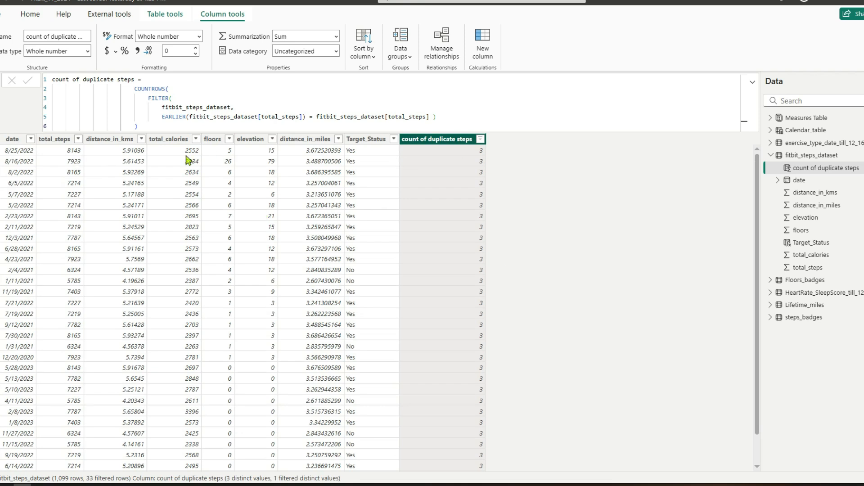
Filter total_steps to only 8143 to examine its duplicate rows, and clear all filters from the table.
click(79, 139)
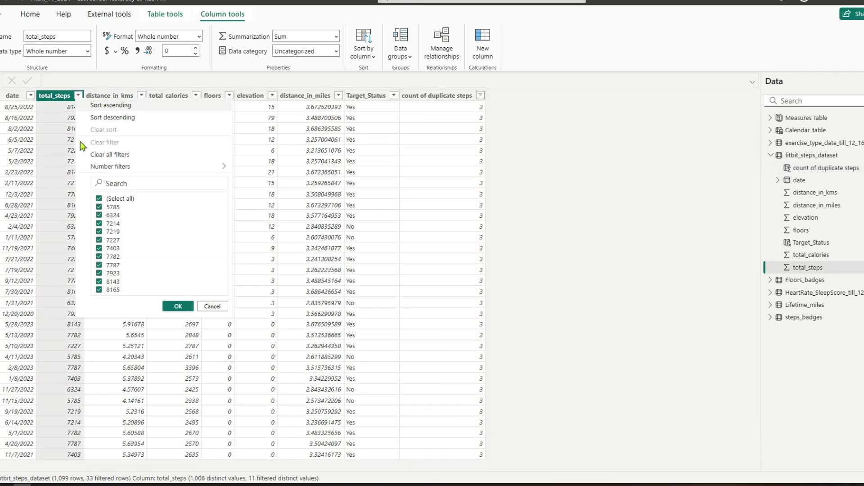
click(117, 199)
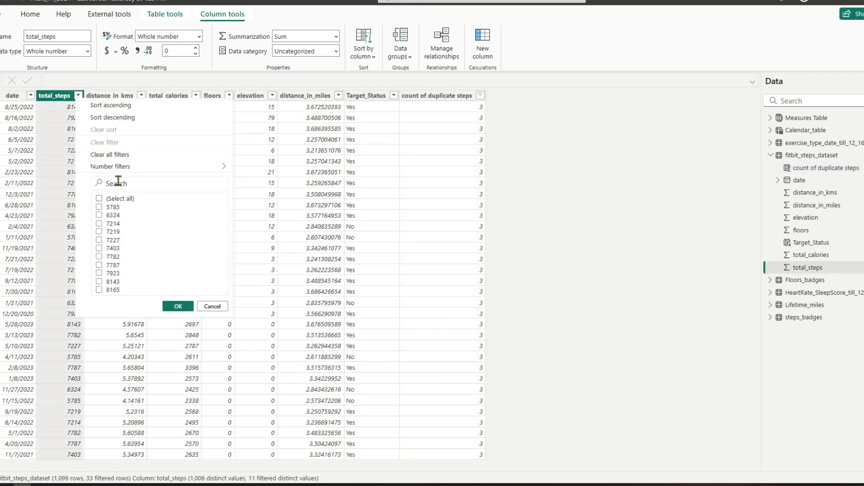
click(118, 182)
text(8143)
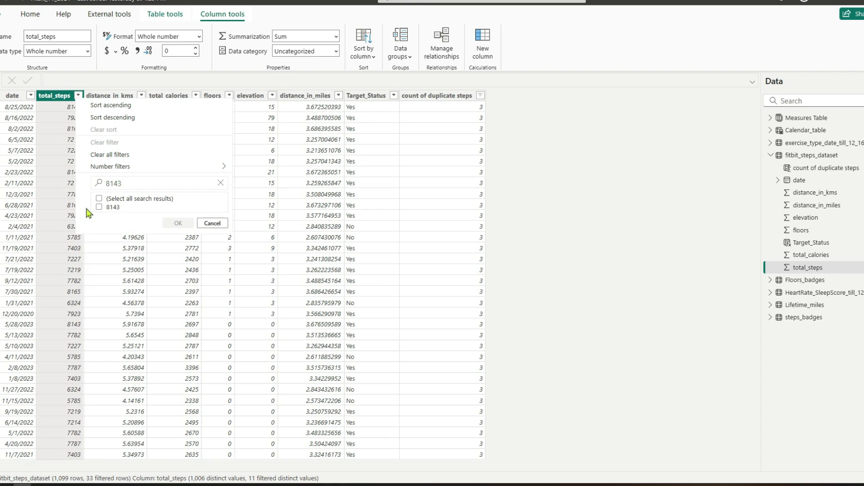
click(98, 210)
click(177, 218)
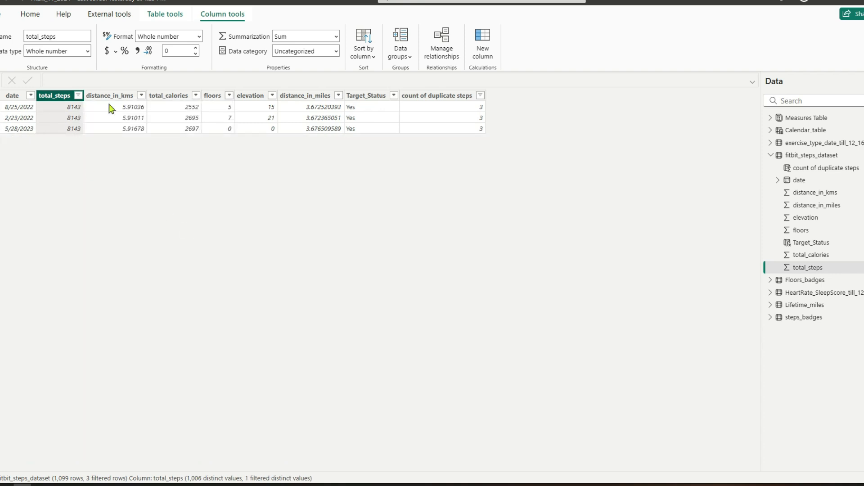
click(79, 96)
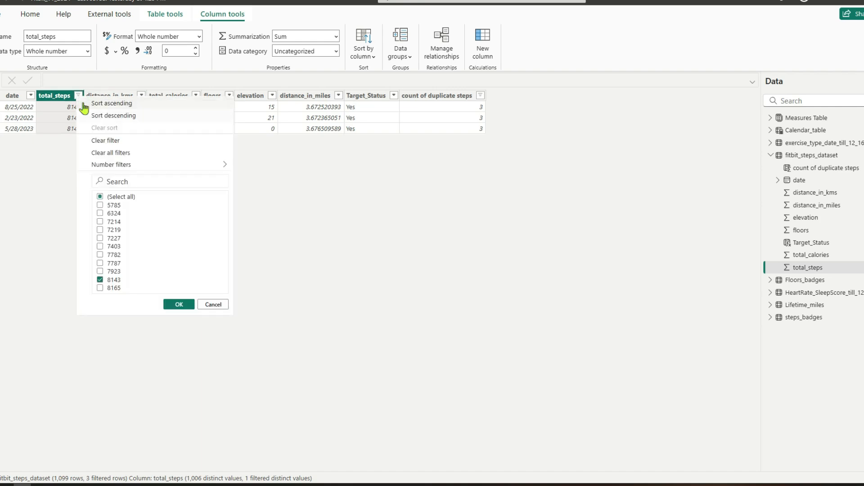
click(102, 152)
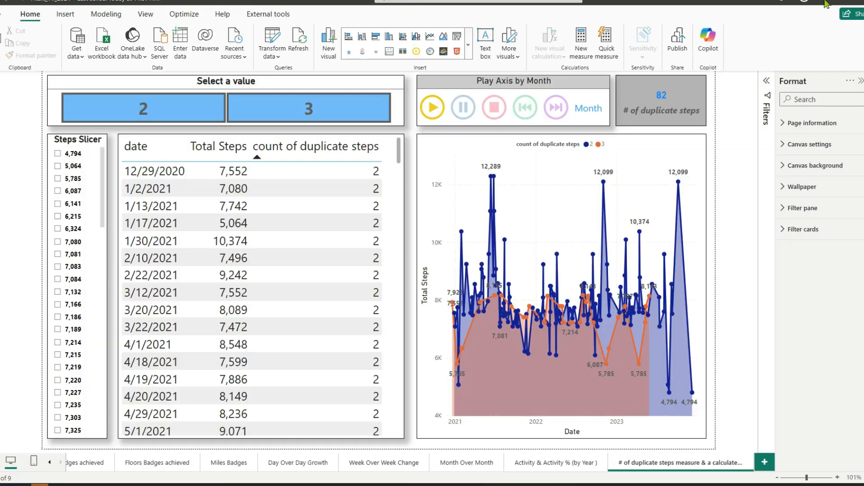
On the duplicate steps report page, check which fields feed the "Select a value" slicer and the Steps Slicer.
click(320, 90)
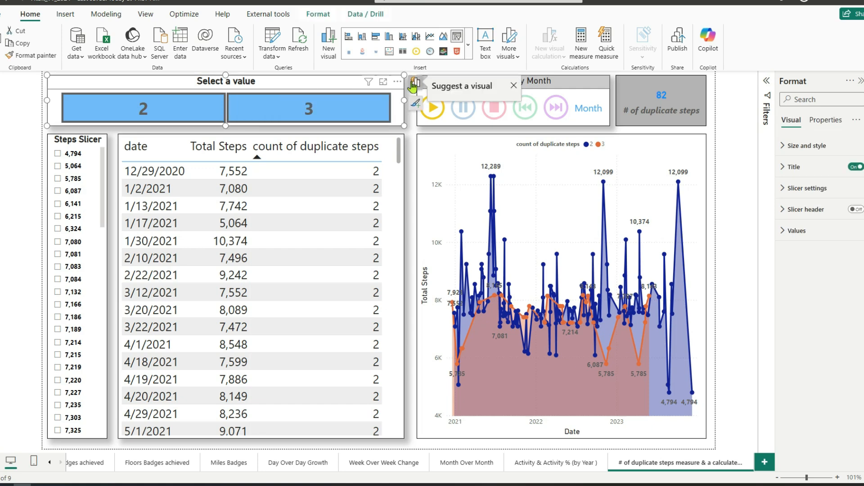
click(507, 161)
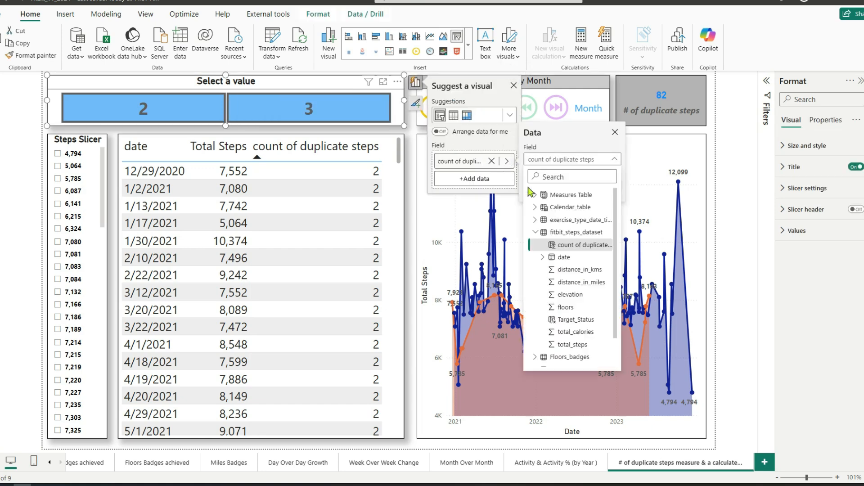
click(105, 142)
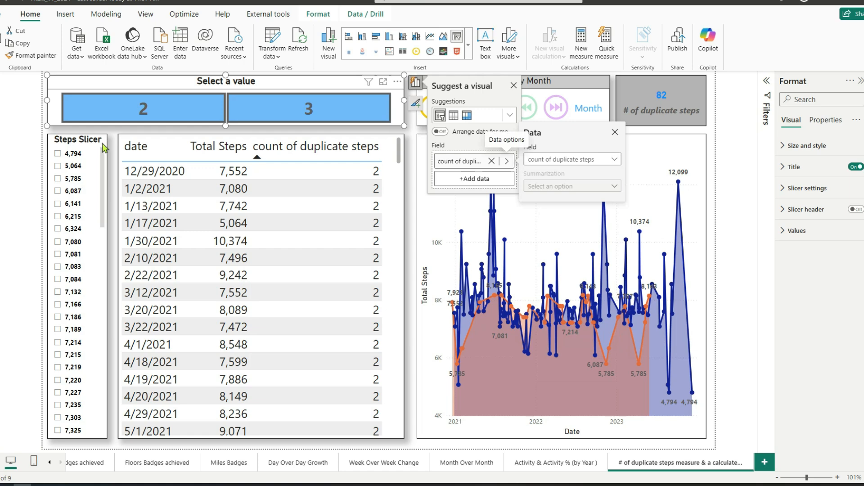
click(105, 147)
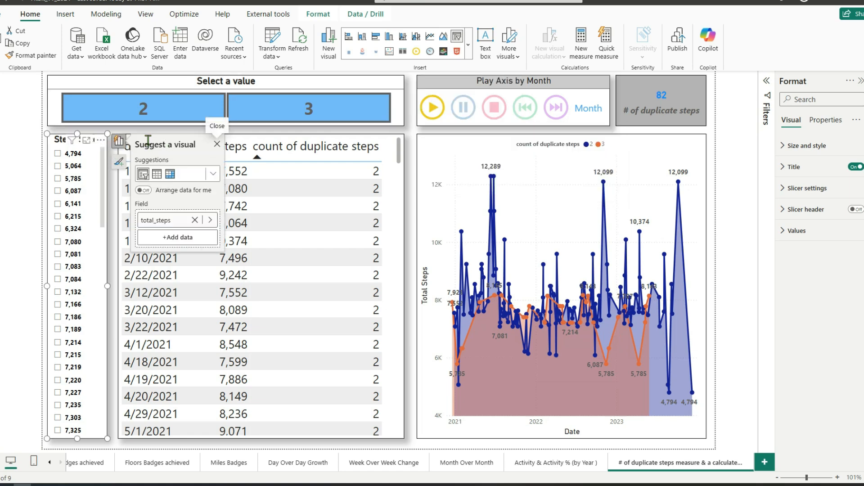
click(212, 219)
scroll(274, 396, down, 1)
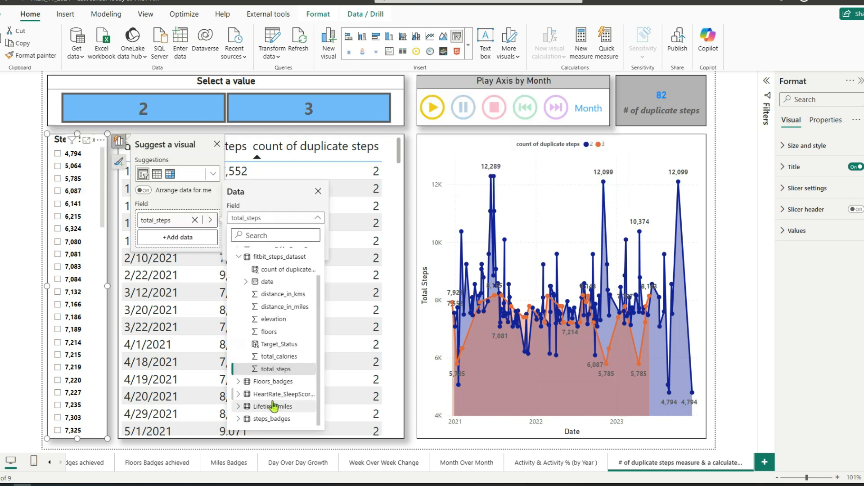
click(404, 165)
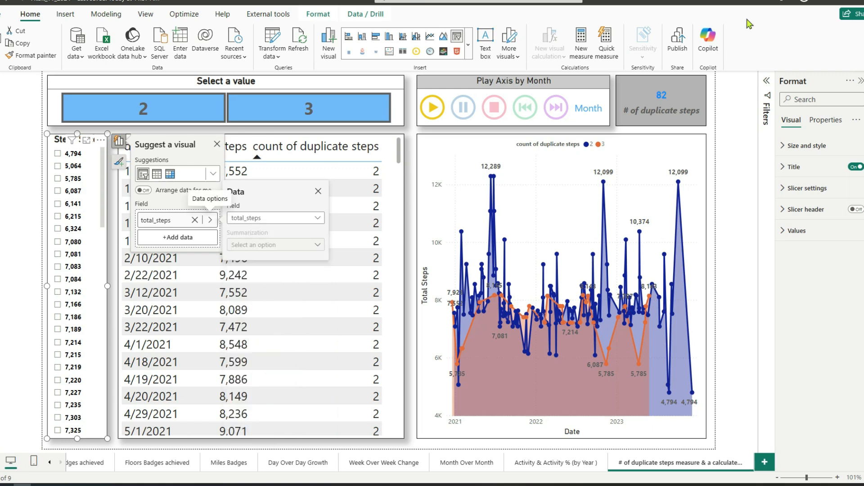
Check the source fields of the date and count of duplicate steps columns in the table visual.
click(414, 142)
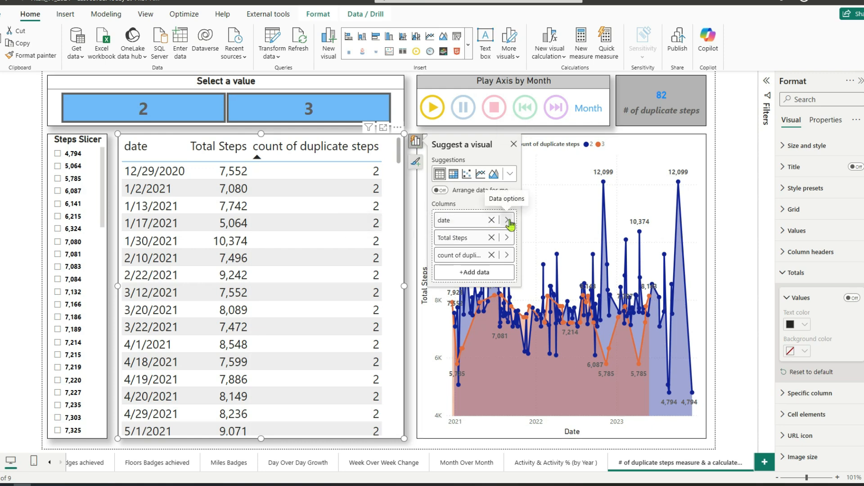
click(507, 219)
click(613, 205)
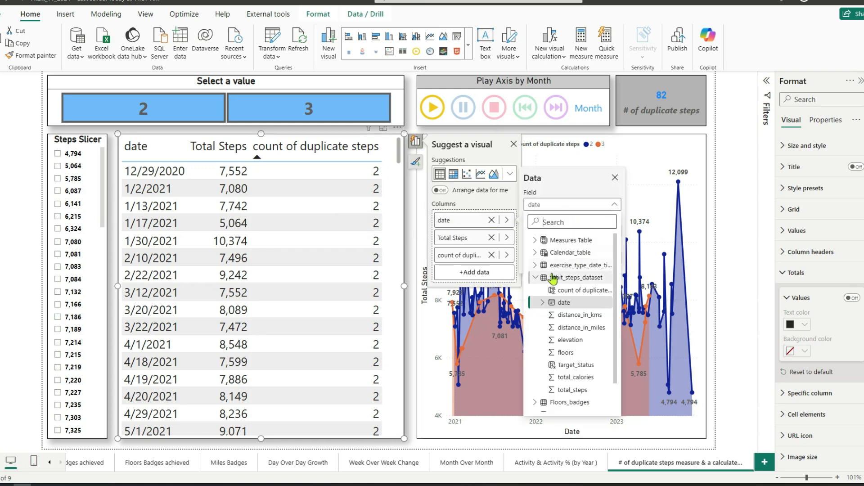
click(507, 239)
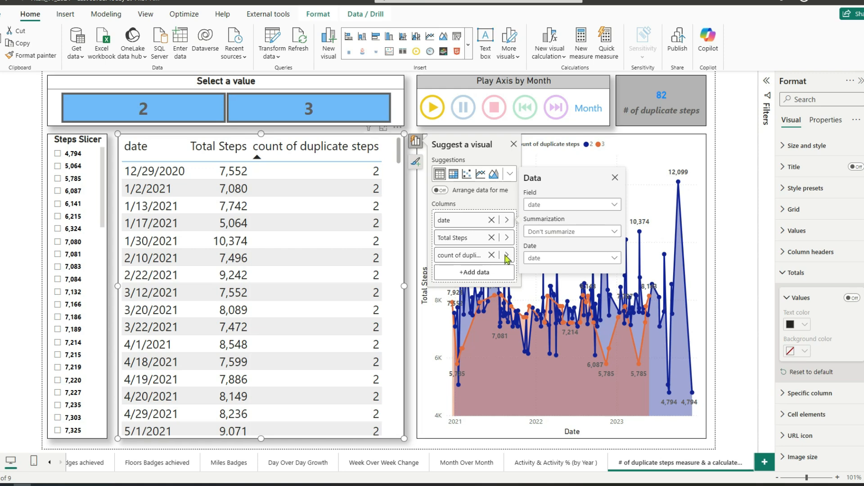
click(507, 256)
click(614, 253)
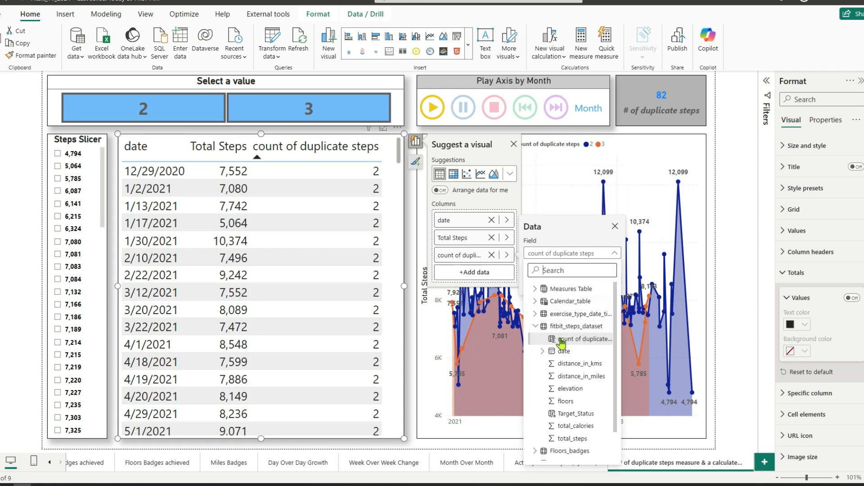
click(515, 149)
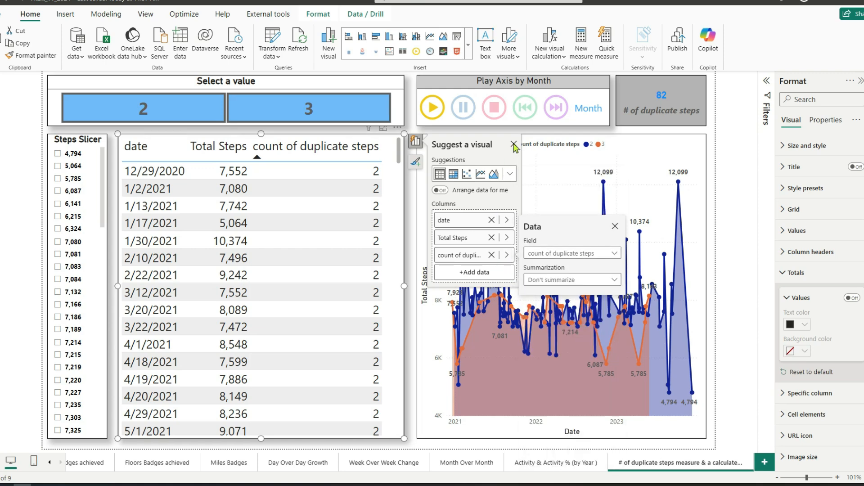
click(615, 227)
click(514, 144)
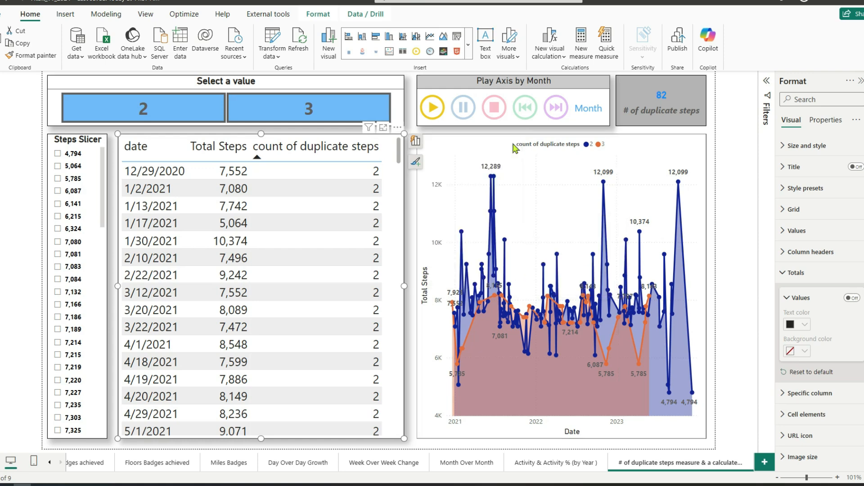
Check the fields assigned to the area chart's axes and legend, including the source of its X-axis Date.
click(658, 148)
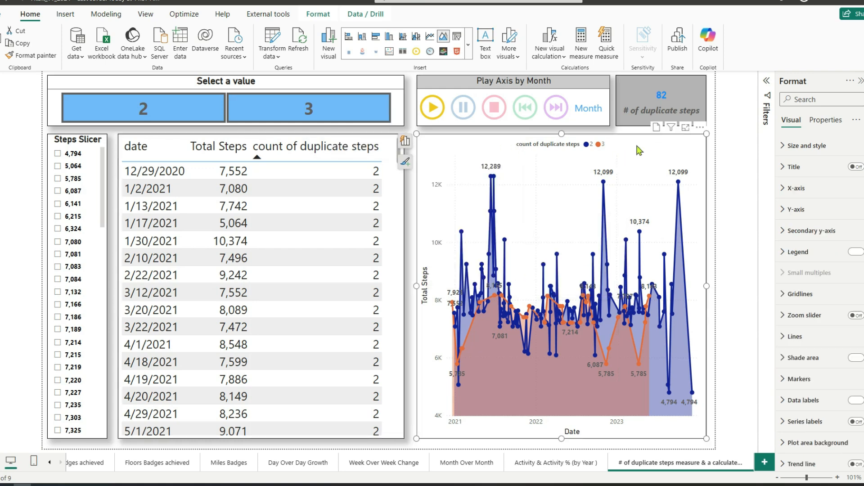
click(405, 141)
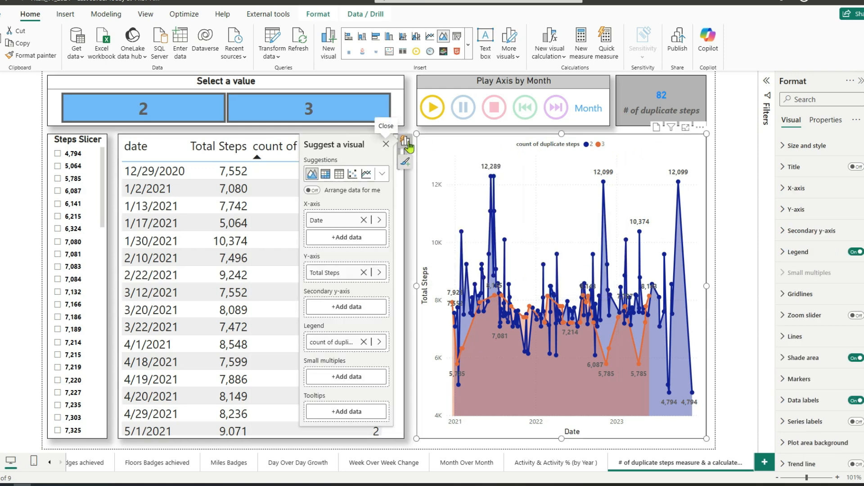
click(380, 220)
click(406, 266)
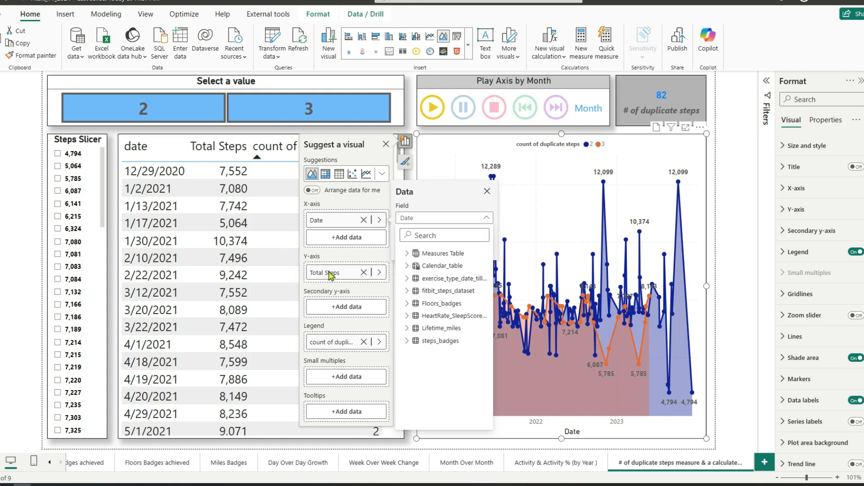
click(487, 193)
click(487, 193)
click(386, 145)
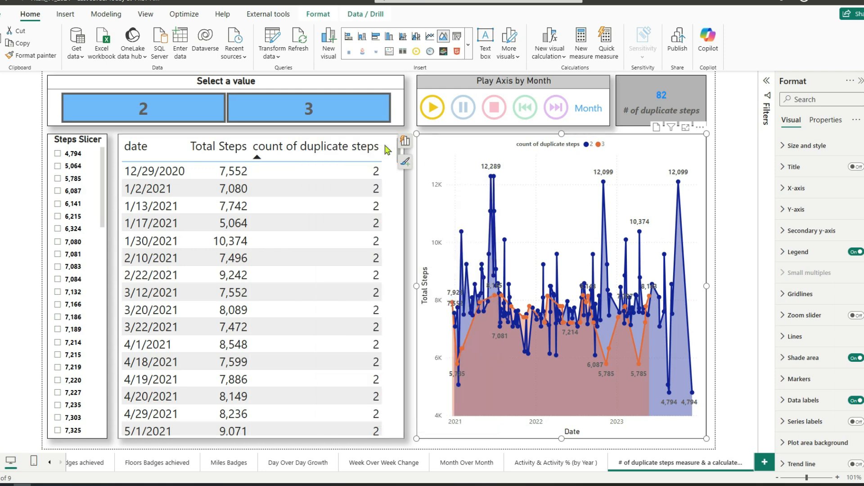
Expand the report filters to review the page filter, and check the field behind the # of duplicate steps card.
click(765, 92)
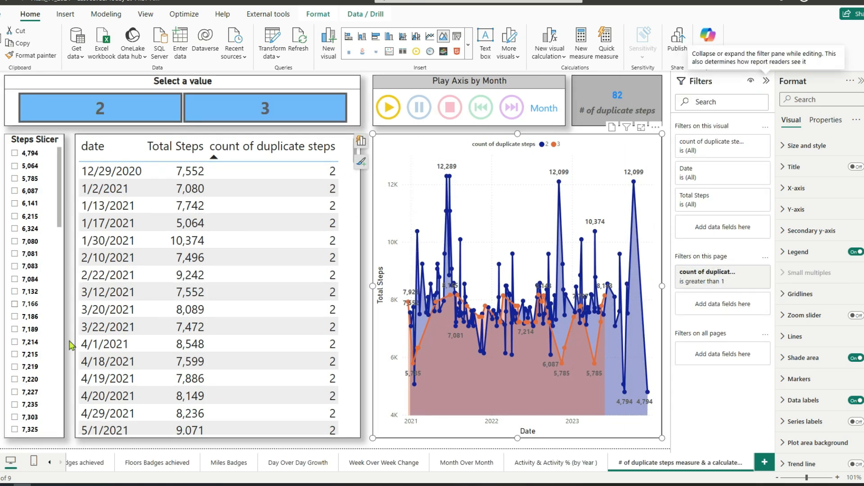
click(658, 109)
click(559, 83)
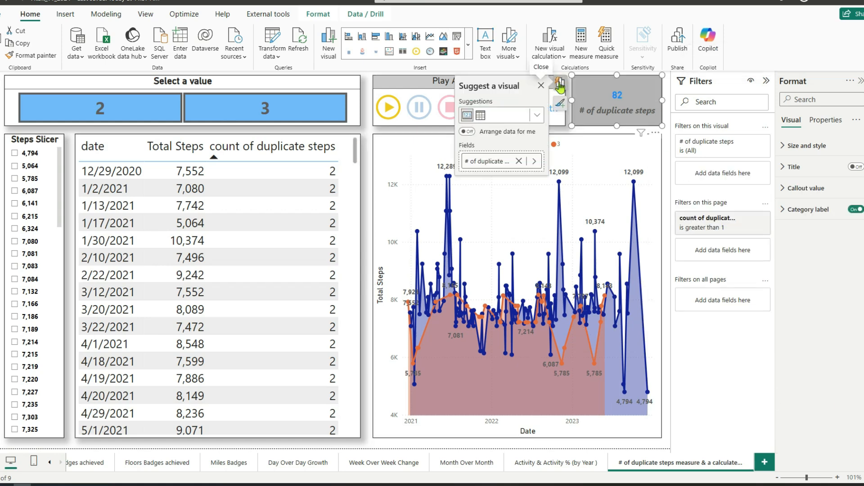
click(544, 88)
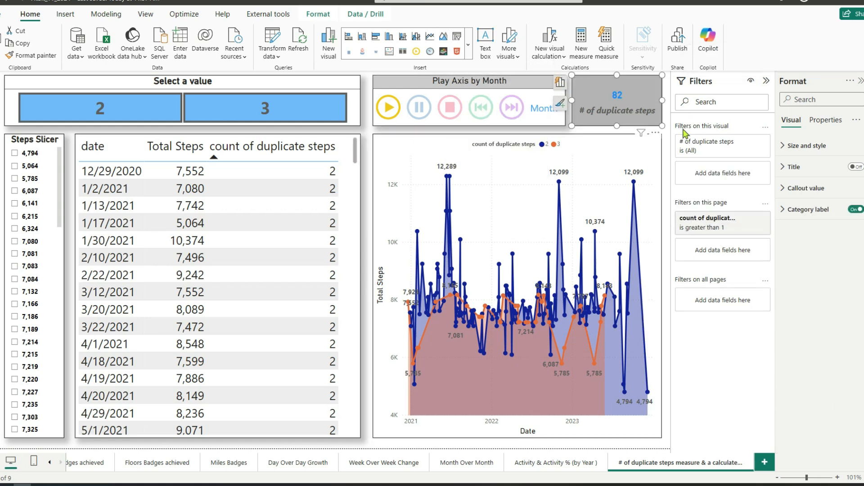
Check the Play Axis by Month visual and the sources available for adding more visuals, and collapse the report filters.
click(393, 128)
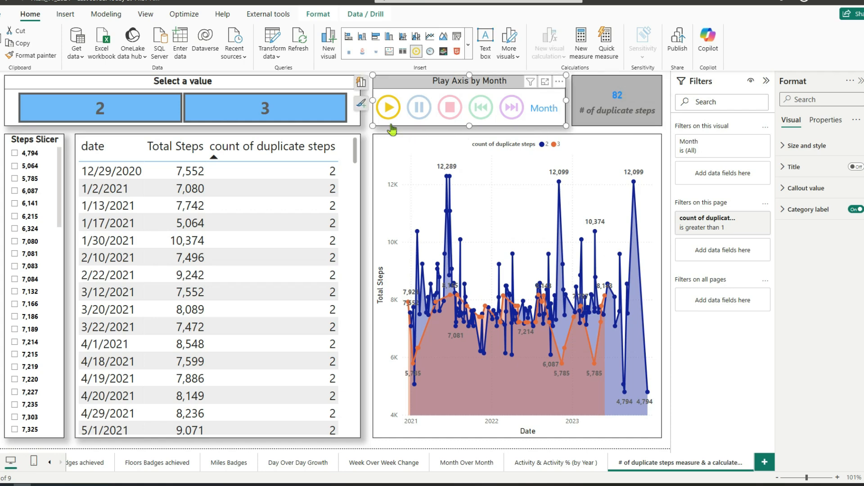
click(509, 51)
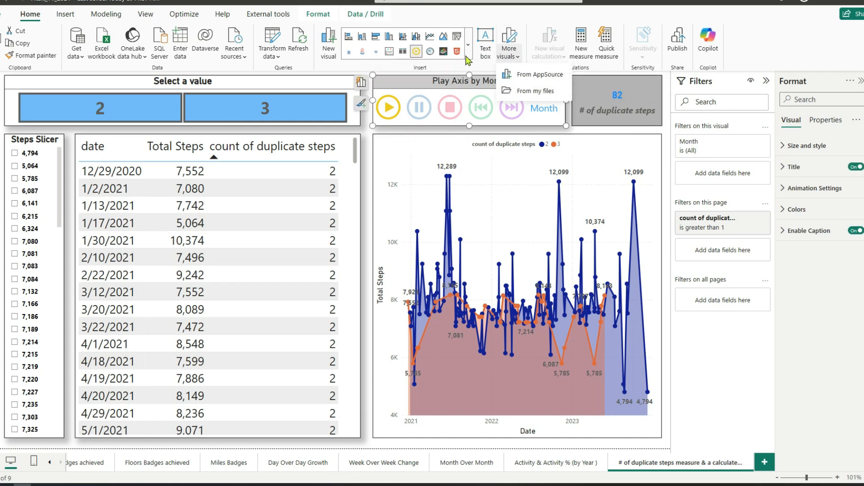
click(669, 97)
click(765, 80)
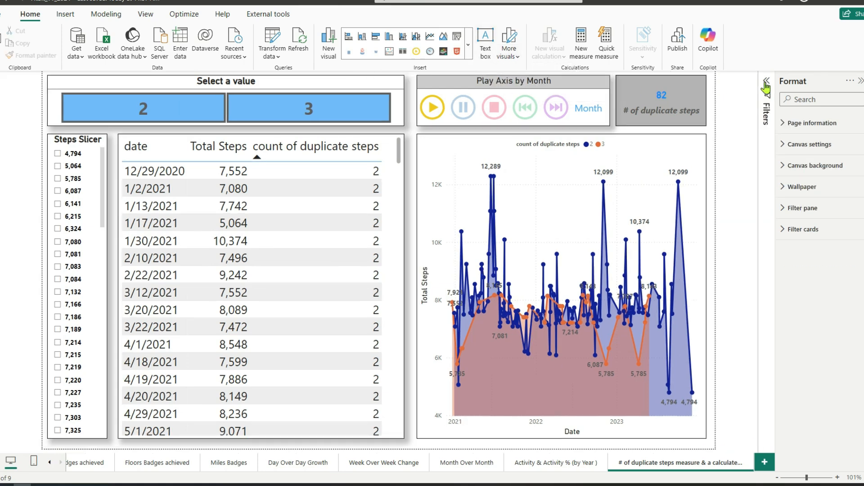
Filter the report page to a duplicate count of 2, inspect the dates with 7,166 steps, and clear that steps selection.
click(129, 116)
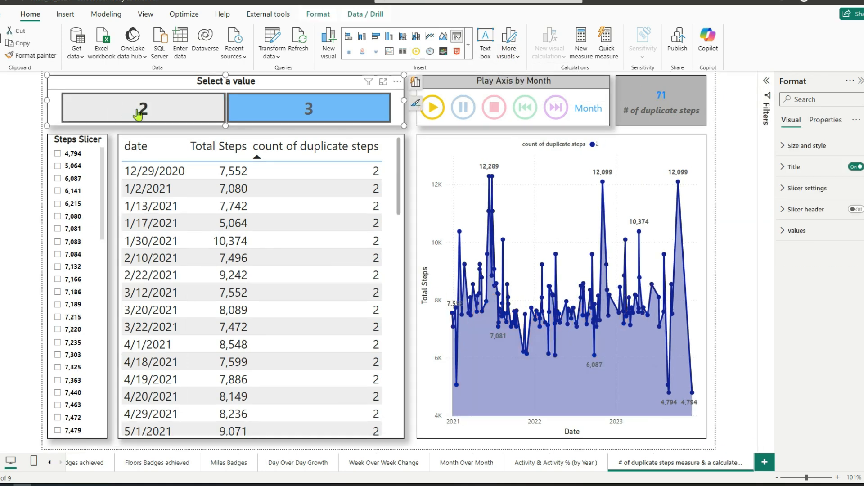
click(58, 279)
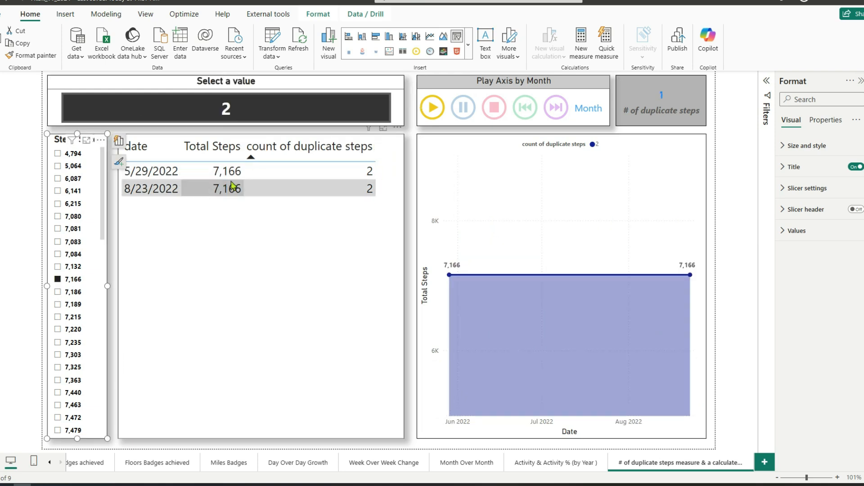
click(57, 280)
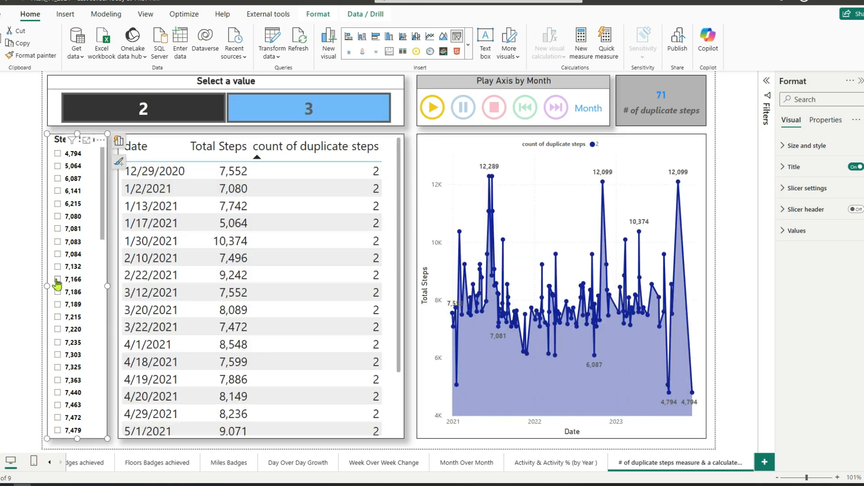
Filter the page to a duplicate count of 3 to inspect its dates and chart, and clear the count selection.
click(326, 111)
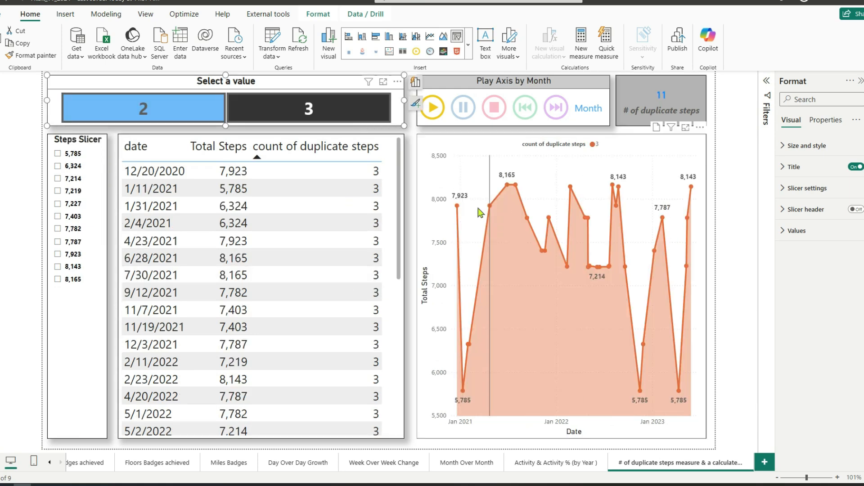
click(313, 116)
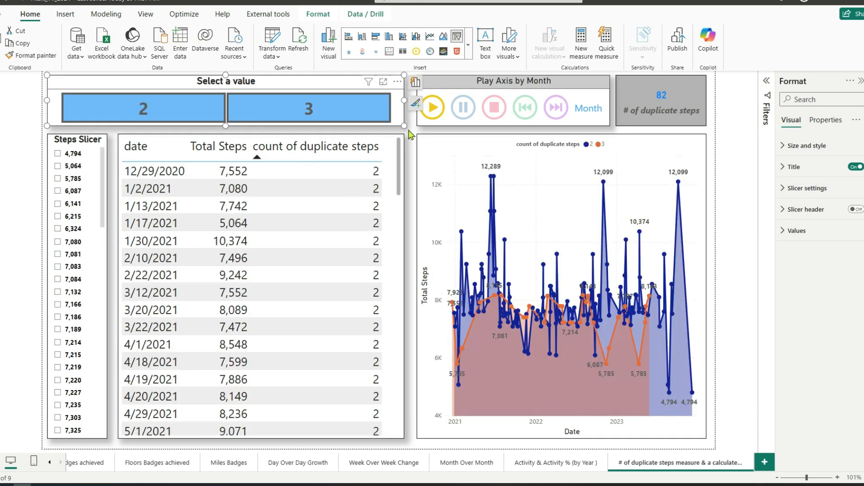
click(411, 133)
Play the Play Axis by Month animation to view the duplicate steps in the table and area chart month by month.
click(432, 110)
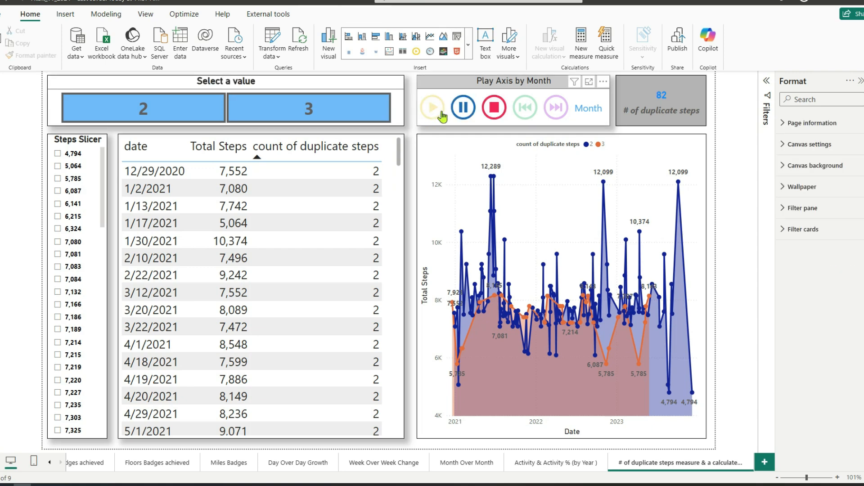
click(443, 117)
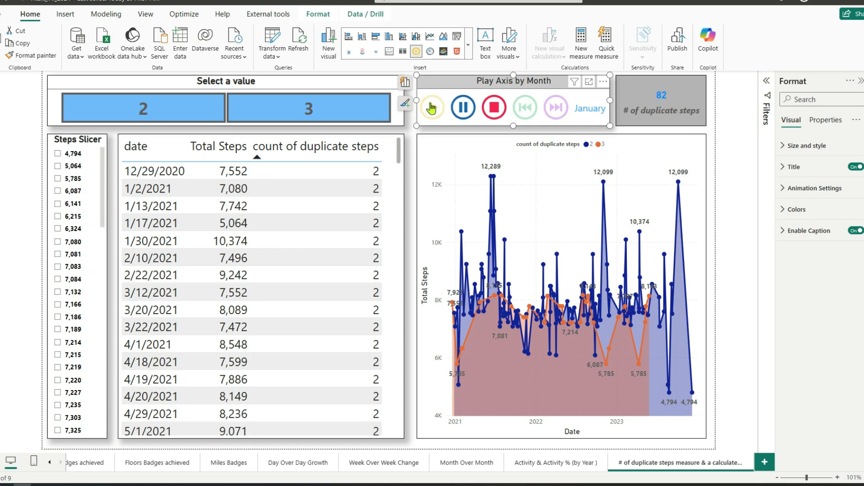
click(432, 107)
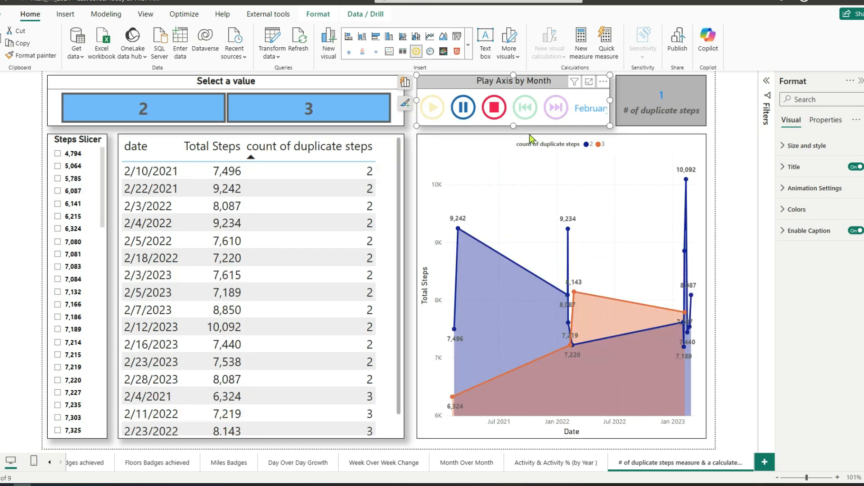